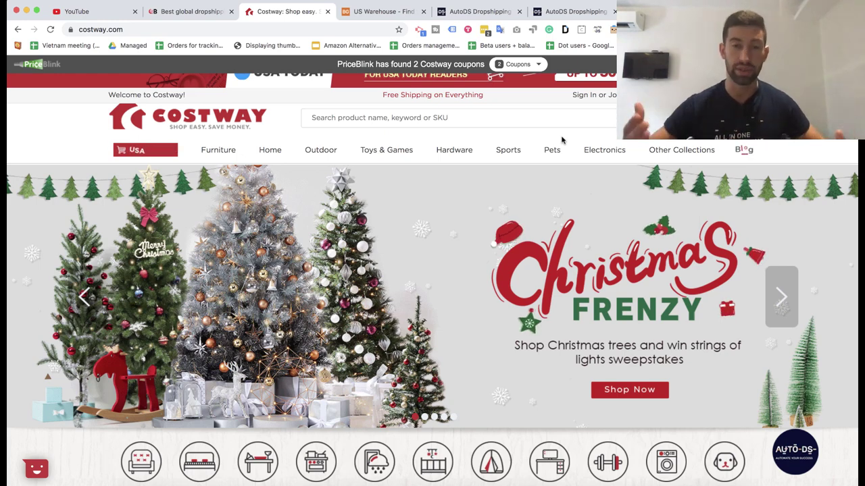
Check the chinabrands and Banggood US Warehouse tabs, then return to the Costway store
{"action": "scroll", "coordinate": [635, 216], "scroll_direction": "down", "scroll_amount": 3}
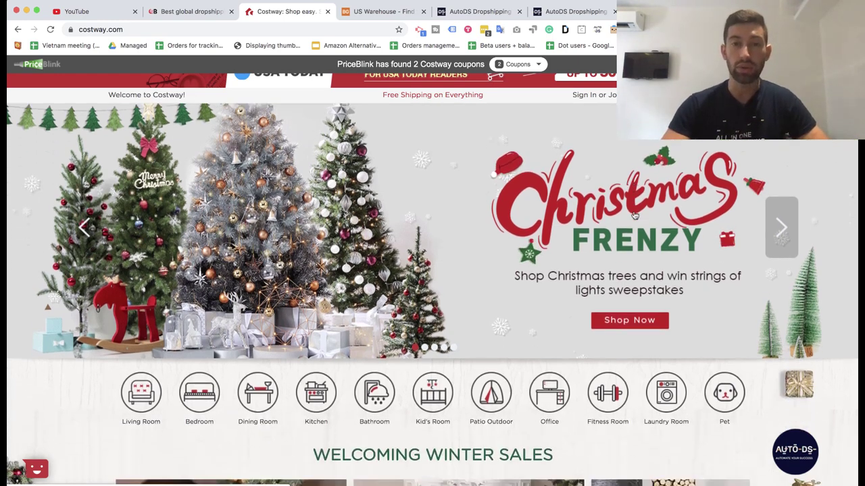
{"action": "scroll", "coordinate": [595, 196], "scroll_direction": "up", "scroll_amount": 4}
{"action": "scroll", "coordinate": [551, 172], "scroll_direction": "down", "scroll_amount": 1}
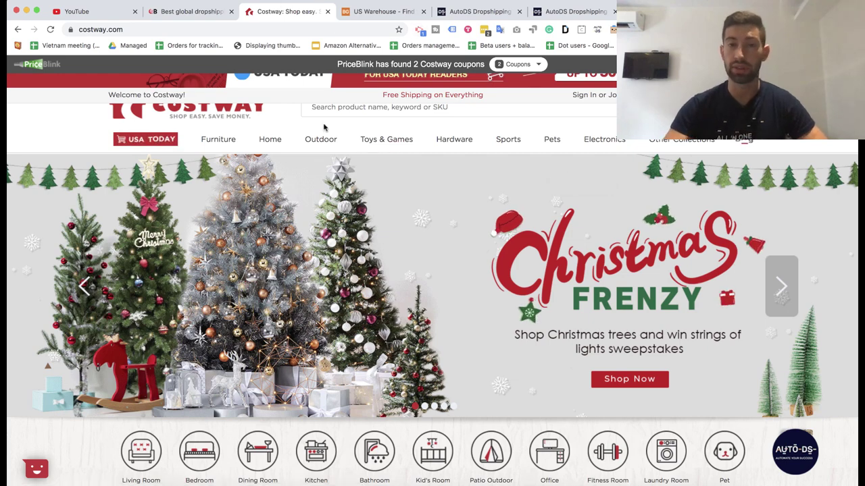
{"action": "left_click", "coordinate": [202, 12]}
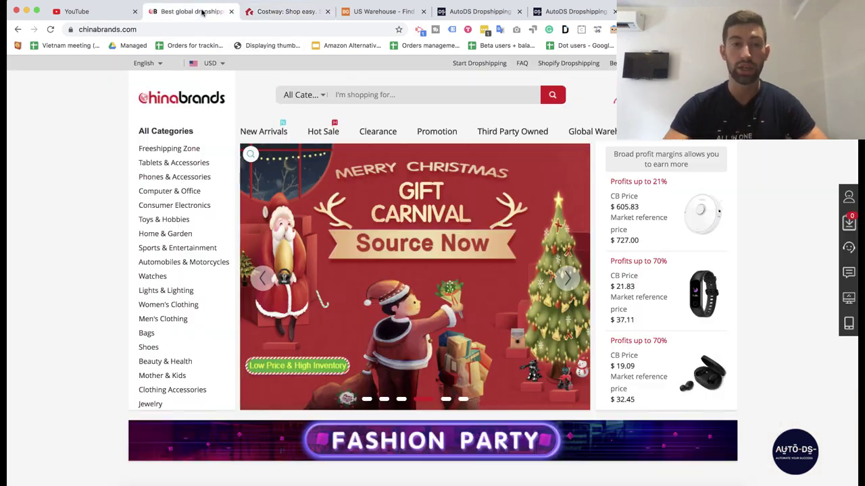
{"action": "left_click", "coordinate": [275, 14]}
{"action": "left_click", "coordinate": [365, 13]}
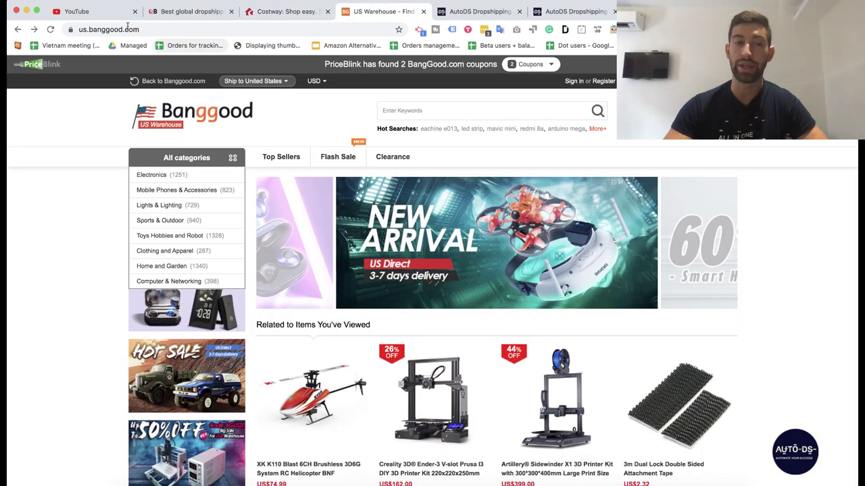
{"action": "left_click", "coordinate": [289, 13]}
Browse the Costway homepage banner slides, ending back on the Christmas Frenzy slide
{"action": "scroll", "coordinate": [362, 298], "scroll_direction": "down", "scroll_amount": 3}
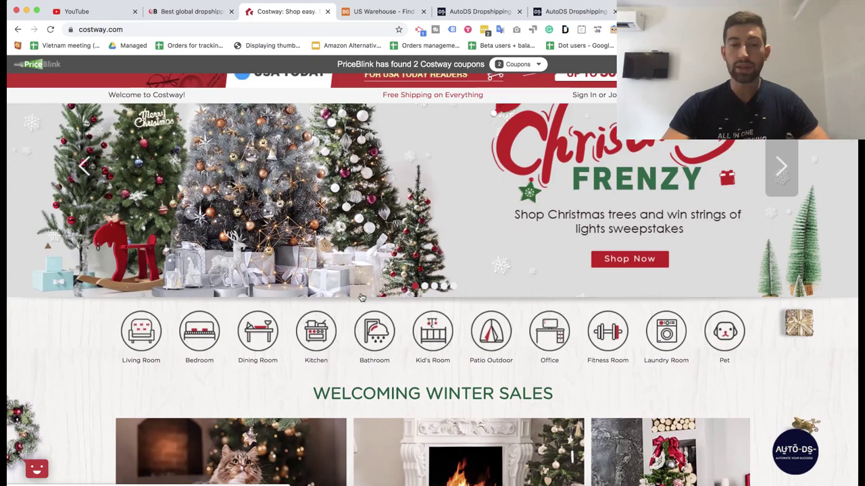
{"action": "scroll", "coordinate": [363, 298], "scroll_direction": "up", "scroll_amount": 3}
{"action": "scroll", "coordinate": [453, 313], "scroll_direction": "down", "scroll_amount": 3}
{"action": "scroll", "coordinate": [457, 312], "scroll_direction": "up", "scroll_amount": 3}
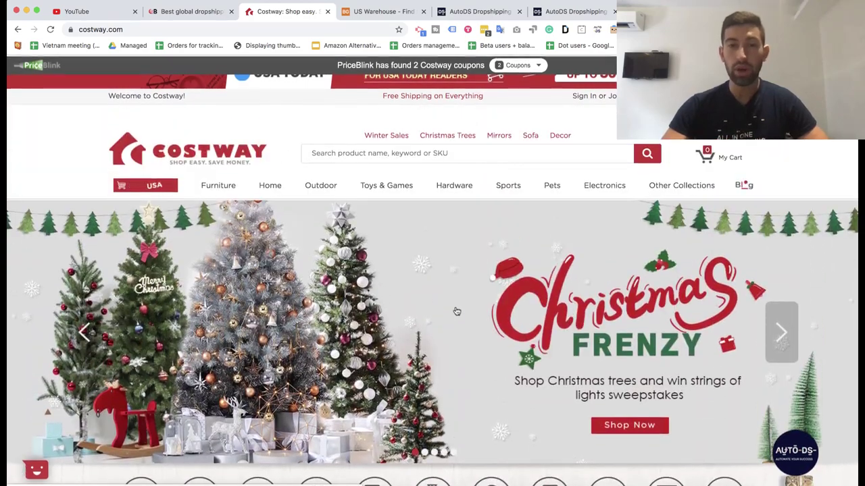
{"action": "scroll", "coordinate": [456, 312], "scroll_direction": "down", "scroll_amount": 3}
{"action": "scroll", "coordinate": [455, 317], "scroll_direction": "up", "scroll_amount": 3}
{"action": "scroll", "coordinate": [453, 321], "scroll_direction": "down", "scroll_amount": 3}
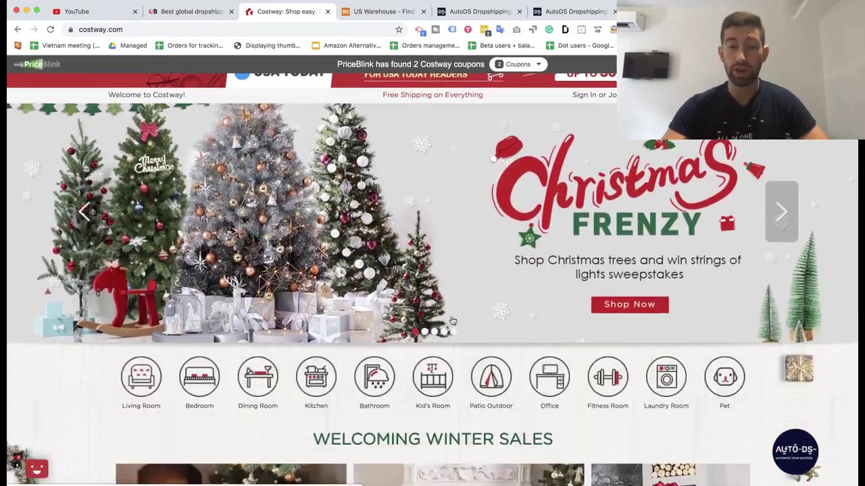
{"action": "scroll", "coordinate": [452, 321], "scroll_direction": "down", "scroll_amount": 3}
{"action": "scroll", "coordinate": [452, 320], "scroll_direction": "up", "scroll_amount": 4}
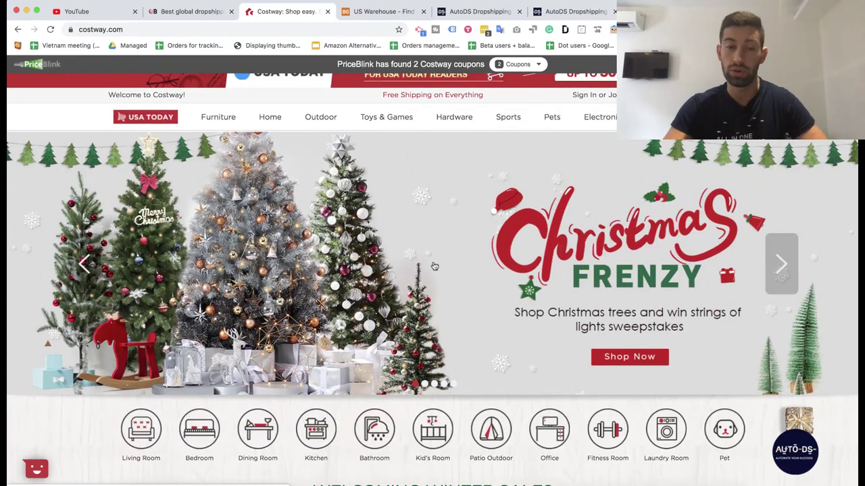
{"action": "scroll", "coordinate": [426, 252], "scroll_direction": "up", "scroll_amount": 3}
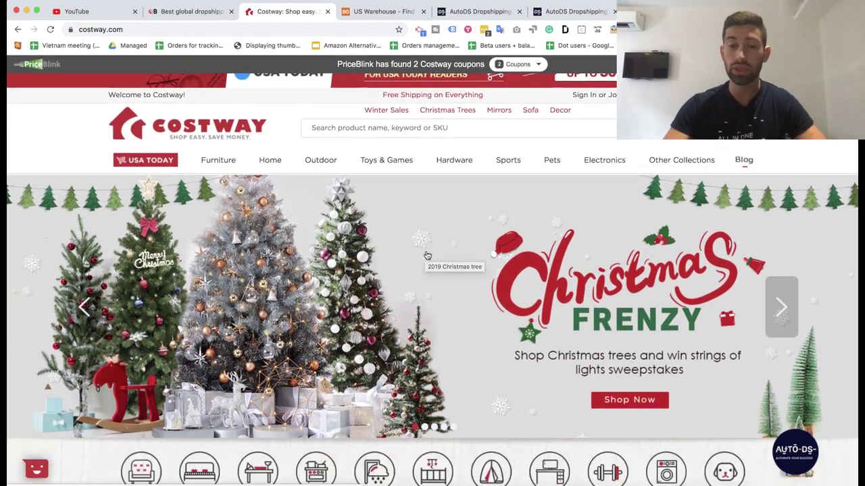
{"action": "scroll", "coordinate": [487, 240], "scroll_direction": "down", "scroll_amount": 3}
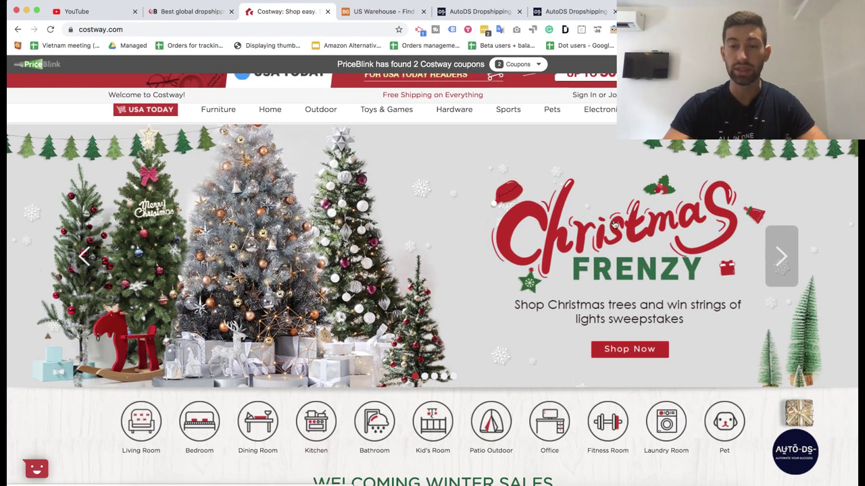
{"action": "left_click", "coordinate": [771, 263]}
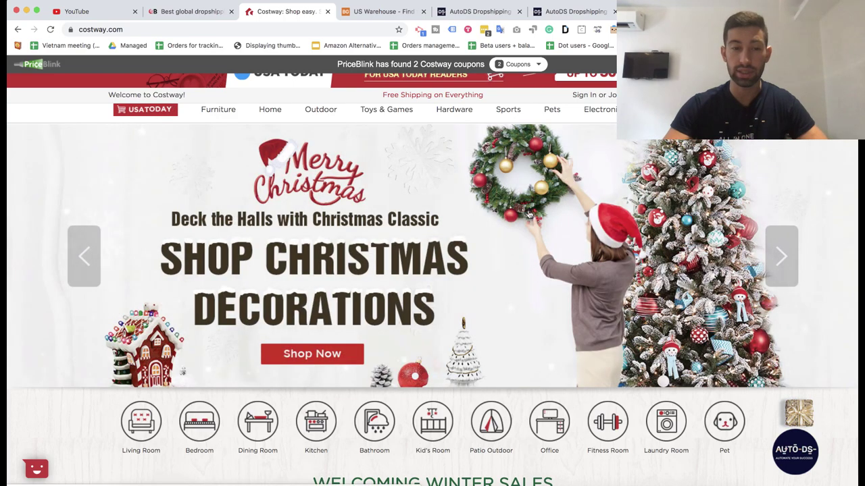
{"action": "left_click", "coordinate": [782, 257]}
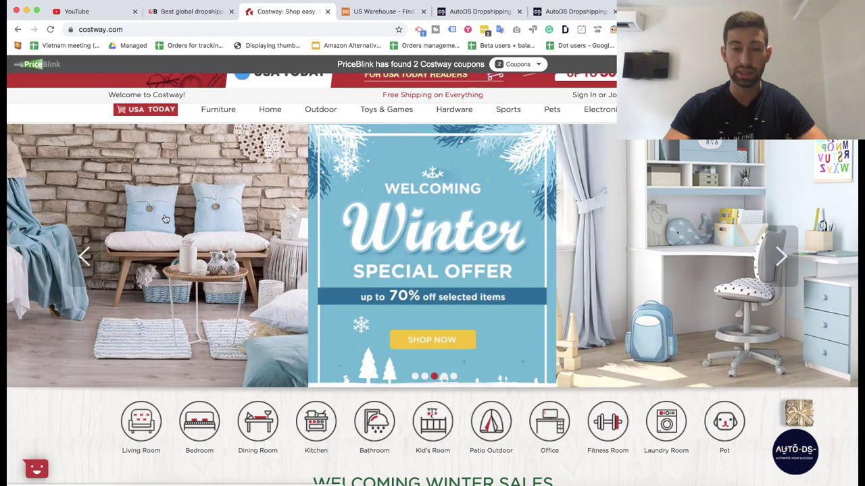
{"action": "left_click", "coordinate": [84, 257]}
{"action": "left_click", "coordinate": [84, 256]}
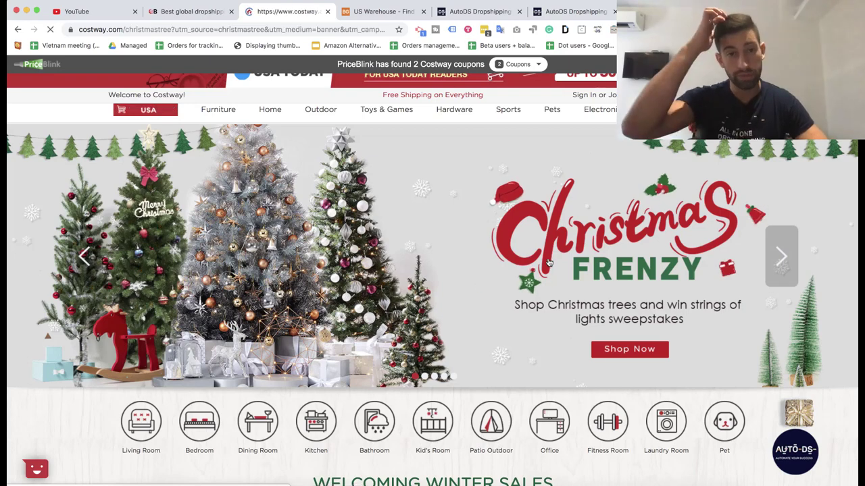
Scroll through the 2019 Christmas tree grid, reviewing the discounted trees and their prices
{"action": "scroll", "coordinate": [549, 262], "scroll_direction": "down", "scroll_amount": 3}
{"action": "scroll", "coordinate": [548, 262], "scroll_direction": "down", "scroll_amount": 3}
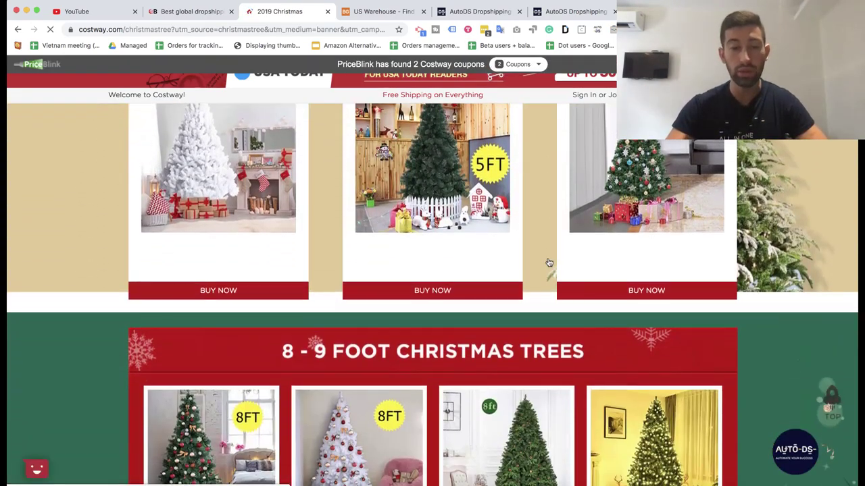
{"action": "scroll", "coordinate": [549, 262], "scroll_direction": "down", "scroll_amount": 2}
{"action": "scroll", "coordinate": [549, 262], "scroll_direction": "down", "scroll_amount": 2}
{"action": "scroll", "coordinate": [549, 262], "scroll_direction": "down", "scroll_amount": 1}
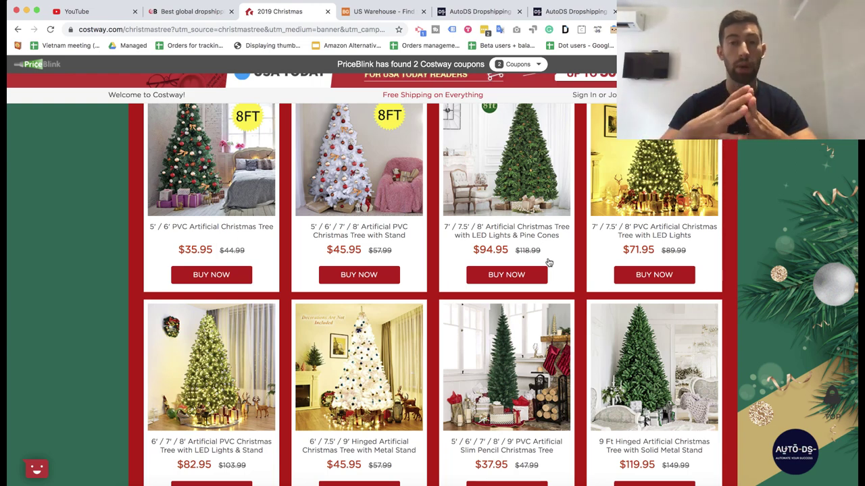
{"action": "scroll", "coordinate": [549, 262], "scroll_direction": "down", "scroll_amount": 2}
{"action": "scroll", "coordinate": [549, 262], "scroll_direction": "down", "scroll_amount": 4}
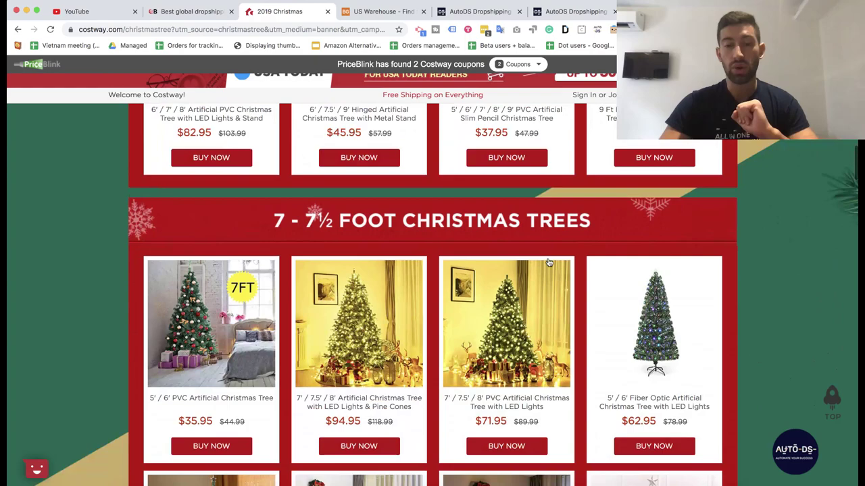
{"action": "scroll", "coordinate": [549, 262], "scroll_direction": "down", "scroll_amount": 3}
{"action": "scroll", "coordinate": [549, 262], "scroll_direction": "down", "scroll_amount": 2}
{"action": "scroll", "coordinate": [549, 262], "scroll_direction": "down", "scroll_amount": 3}
{"action": "scroll", "coordinate": [549, 262], "scroll_direction": "down", "scroll_amount": 4}
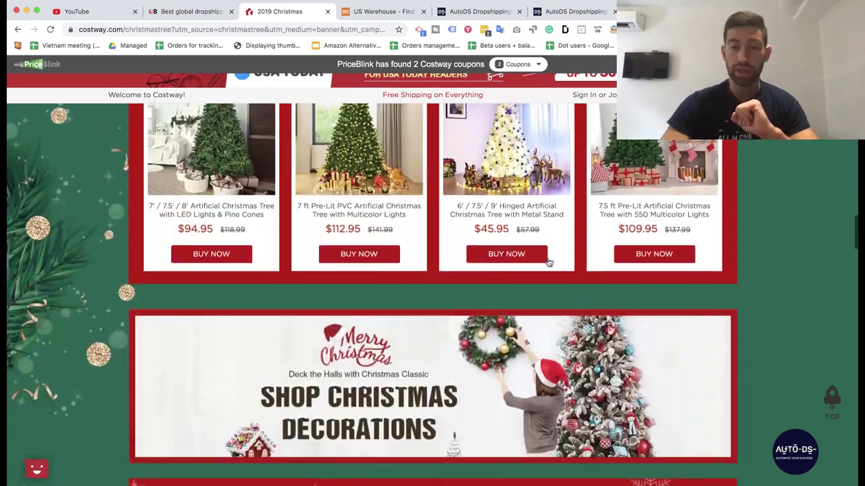
{"action": "scroll", "coordinate": [530, 202], "scroll_direction": "down", "scroll_amount": 1}
{"action": "scroll", "coordinate": [530, 201], "scroll_direction": "down", "scroll_amount": 3}
{"action": "scroll", "coordinate": [530, 201], "scroll_direction": "down", "scroll_amount": 2}
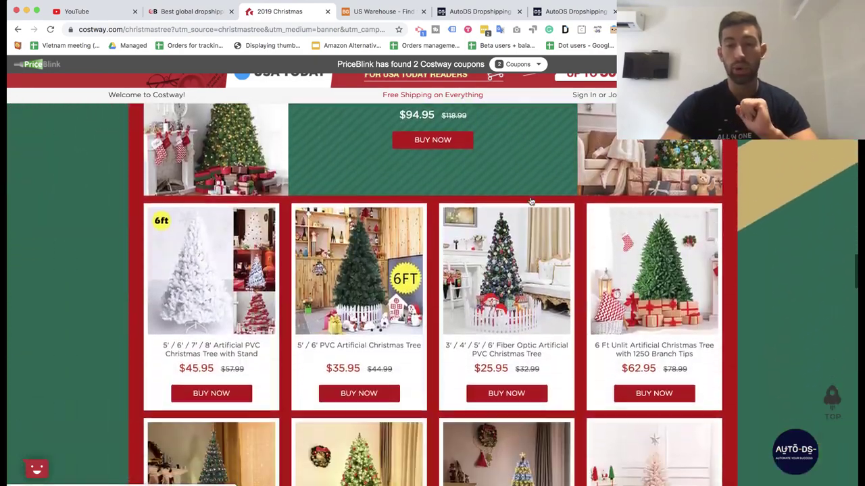
{"action": "scroll", "coordinate": [531, 201], "scroll_direction": "down", "scroll_amount": 1}
{"action": "scroll", "coordinate": [532, 201], "scroll_direction": "down", "scroll_amount": 2}
{"action": "scroll", "coordinate": [532, 200], "scroll_direction": "down", "scroll_amount": 2}
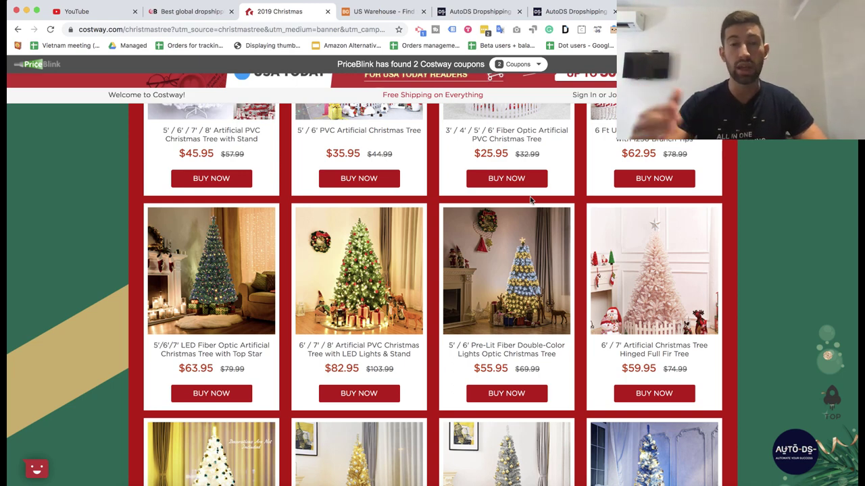
Search the Banggood US Warehouse for 'christmas'
{"action": "left_click", "coordinate": [390, 12]}
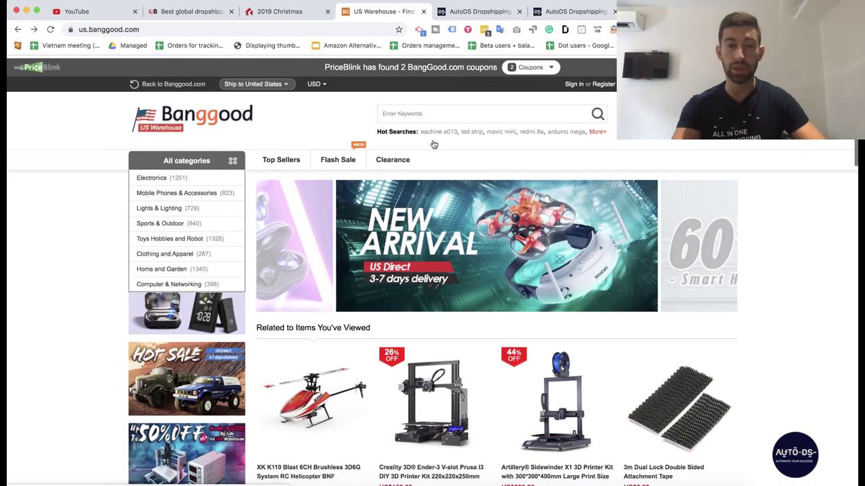
{"action": "left_click", "coordinate": [442, 110]}
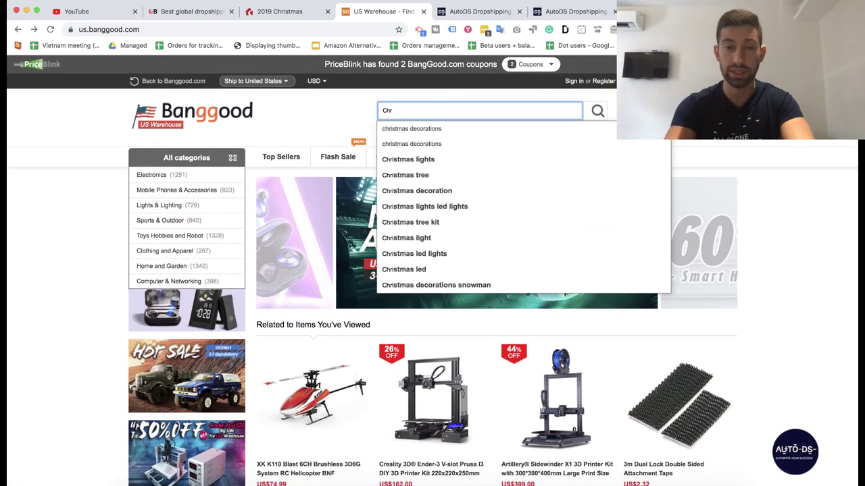
{"action": "key", "text": "Down"}
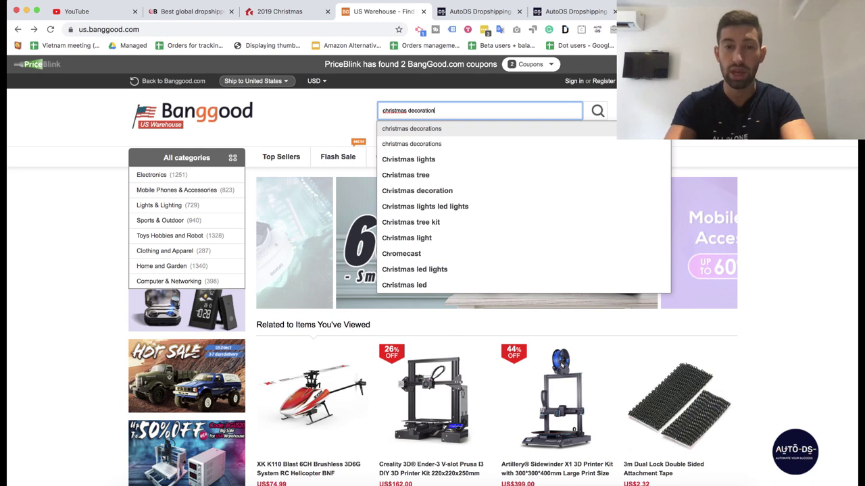
{"action": "type", "text": "s"}
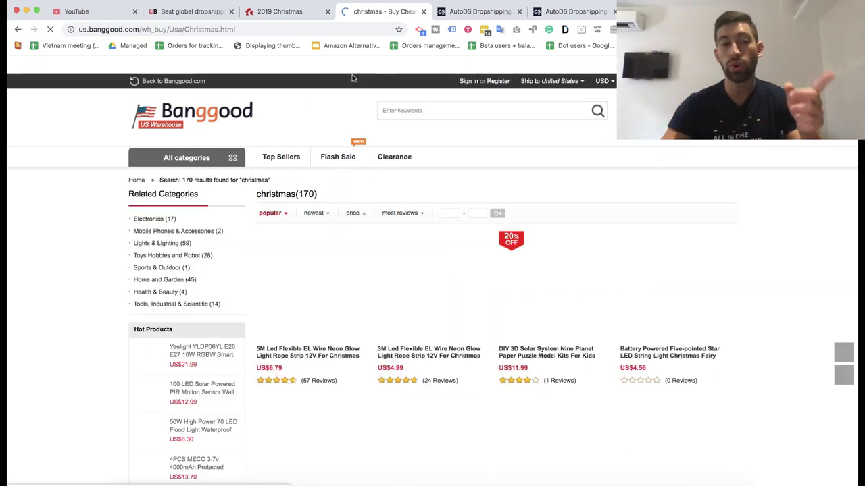
Scroll down through the 170 'christmas' results and back up
{"action": "scroll", "coordinate": [385, 102], "scroll_direction": "down", "scroll_amount": 2}
{"action": "scroll", "coordinate": [426, 125], "scroll_direction": "down", "scroll_amount": 2}
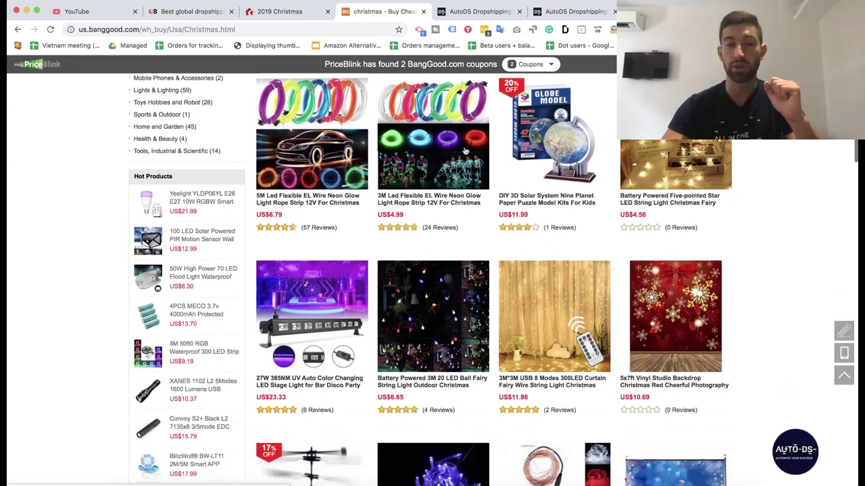
{"action": "scroll", "coordinate": [465, 150], "scroll_direction": "down", "scroll_amount": 2}
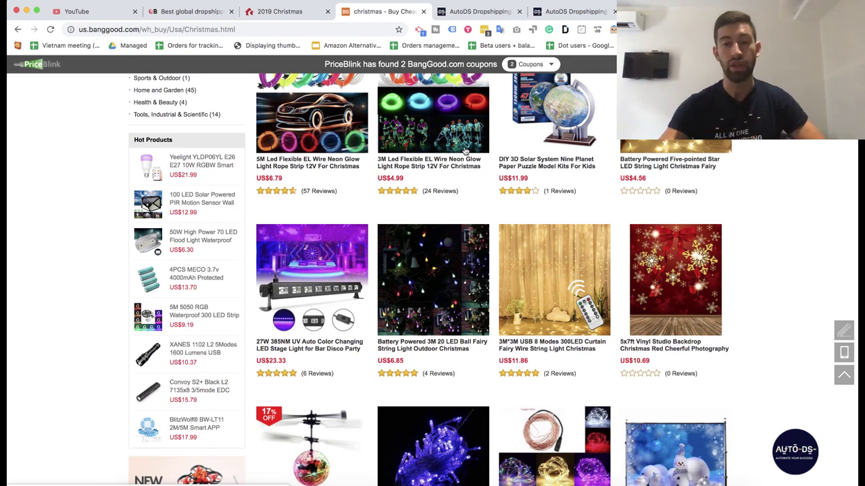
{"action": "scroll", "coordinate": [465, 150], "scroll_direction": "down", "scroll_amount": 3}
{"action": "scroll", "coordinate": [500, 176], "scroll_direction": "down", "scroll_amount": 4}
{"action": "scroll", "coordinate": [541, 200], "scroll_direction": "down", "scroll_amount": 5}
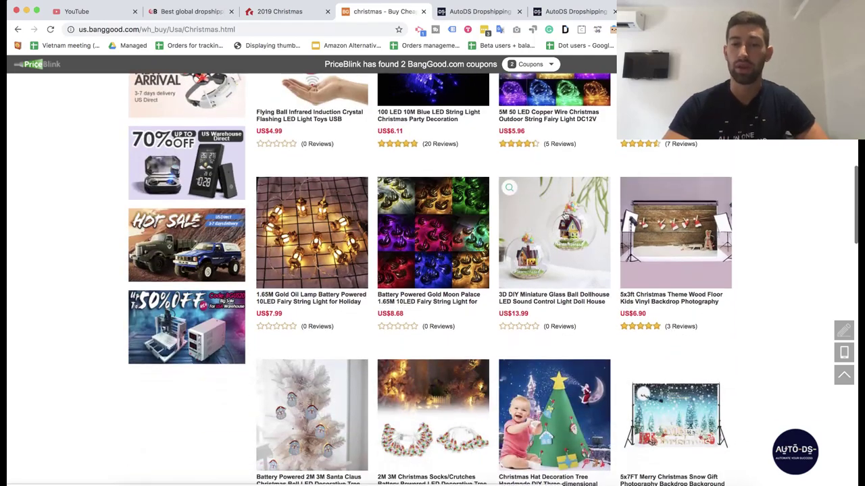
{"action": "scroll", "coordinate": [565, 215], "scroll_direction": "down", "scroll_amount": 5}
{"action": "scroll", "coordinate": [565, 215], "scroll_direction": "down", "scroll_amount": 2}
{"action": "scroll", "coordinate": [564, 214], "scroll_direction": "down", "scroll_amount": 2}
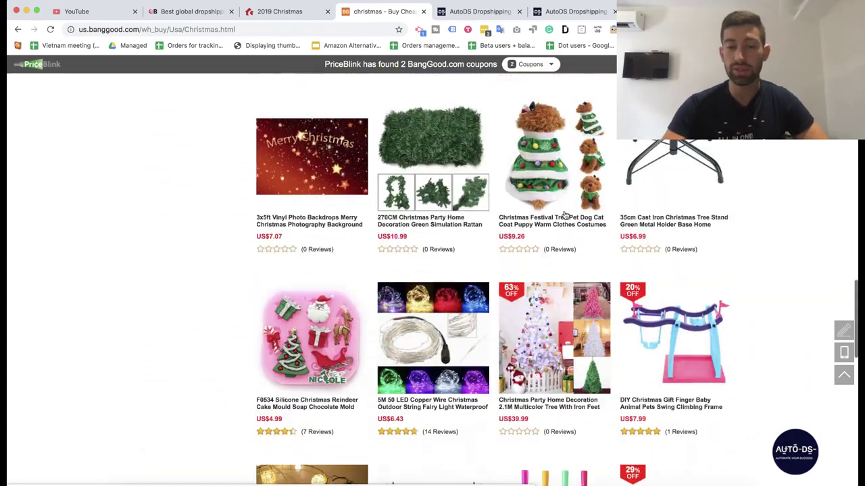
{"action": "scroll", "coordinate": [565, 214], "scroll_direction": "up", "scroll_amount": 3}
{"action": "scroll", "coordinate": [581, 230], "scroll_direction": "up", "scroll_amount": 7}
{"action": "scroll", "coordinate": [618, 258], "scroll_direction": "up", "scroll_amount": 3}
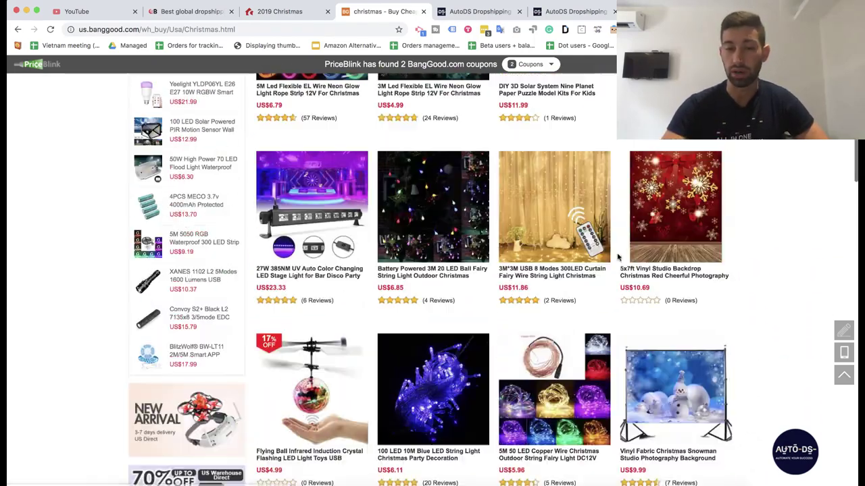
{"action": "scroll", "coordinate": [617, 258], "scroll_direction": "up", "scroll_amount": 4}
{"action": "scroll", "coordinate": [554, 304], "scroll_direction": "up", "scroll_amount": 3}
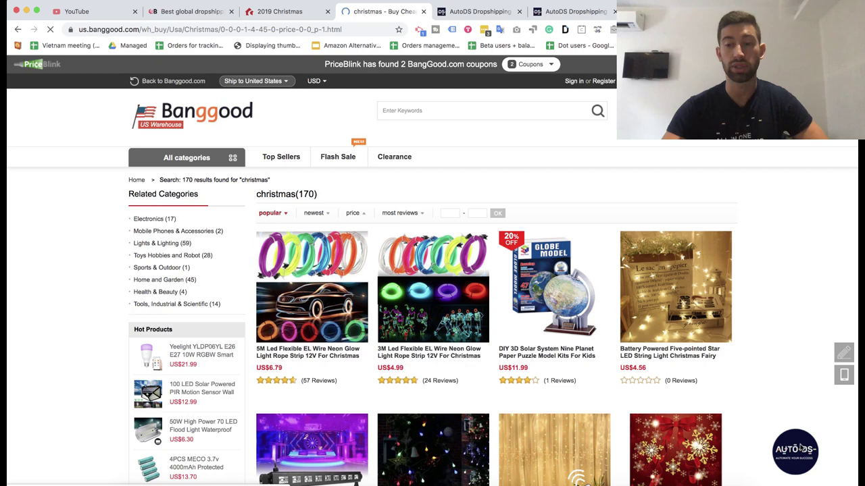
Extract the Christmas results' product IDs with the AutoDS Item Grabber, collecting 44 products
{"action": "scroll", "coordinate": [789, 425], "scroll_direction": "down", "scroll_amount": 2}
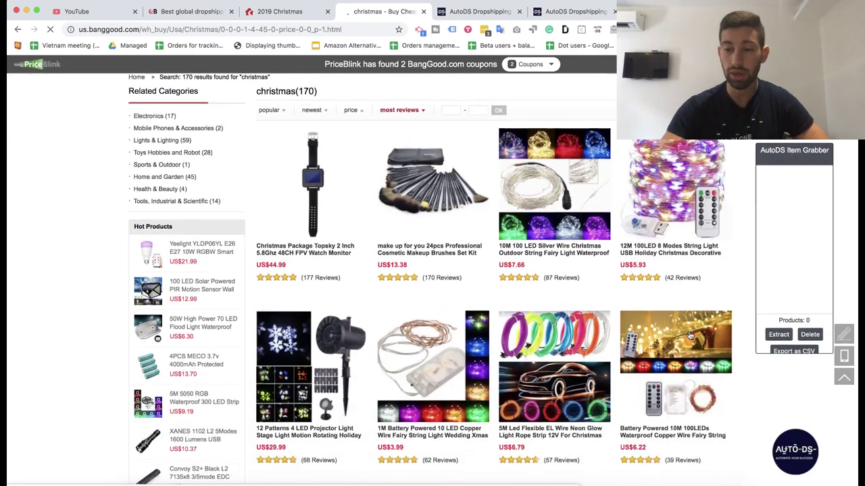
{"action": "scroll", "coordinate": [787, 412], "scroll_direction": "down", "scroll_amount": 7}
{"action": "scroll", "coordinate": [783, 392], "scroll_direction": "down", "scroll_amount": 3}
{"action": "left_click", "coordinate": [778, 354]}
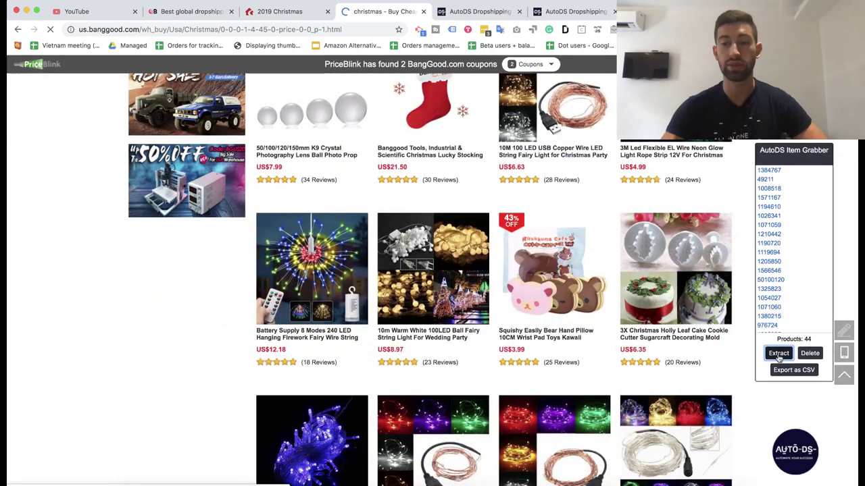
{"action": "scroll", "coordinate": [652, 254], "scroll_direction": "down", "scroll_amount": 3}
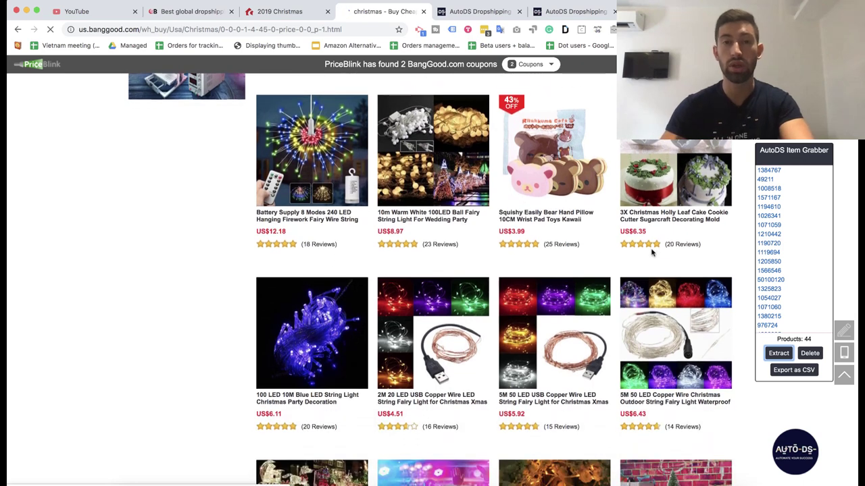
{"action": "scroll", "coordinate": [652, 253], "scroll_direction": "down", "scroll_amount": 2}
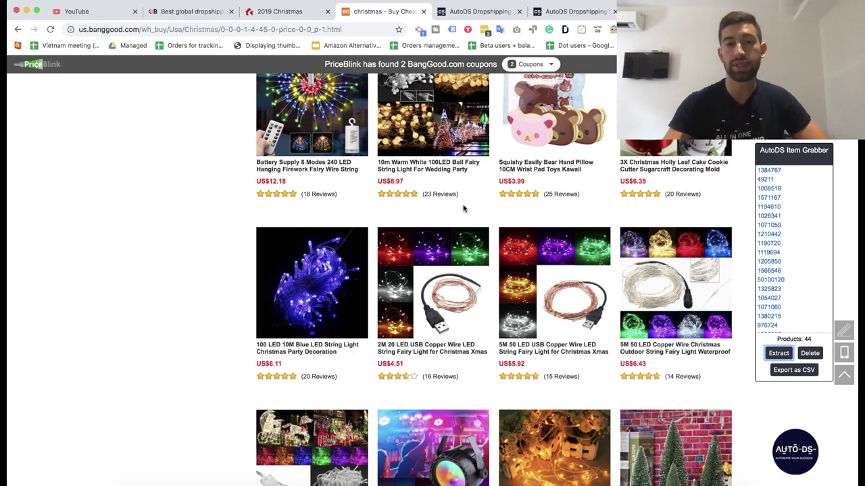
Open Costway's 15" Pre-Lit Hand-Painted Ceramic Christmas Tree page, copy its URL, and go to AutoDS
{"action": "scroll", "coordinate": [464, 209], "scroll_direction": "up", "scroll_amount": 2}
{"action": "scroll", "coordinate": [463, 209], "scroll_direction": "up", "scroll_amount": 2}
{"action": "key", "text": "ctrl+shift+Tab"}
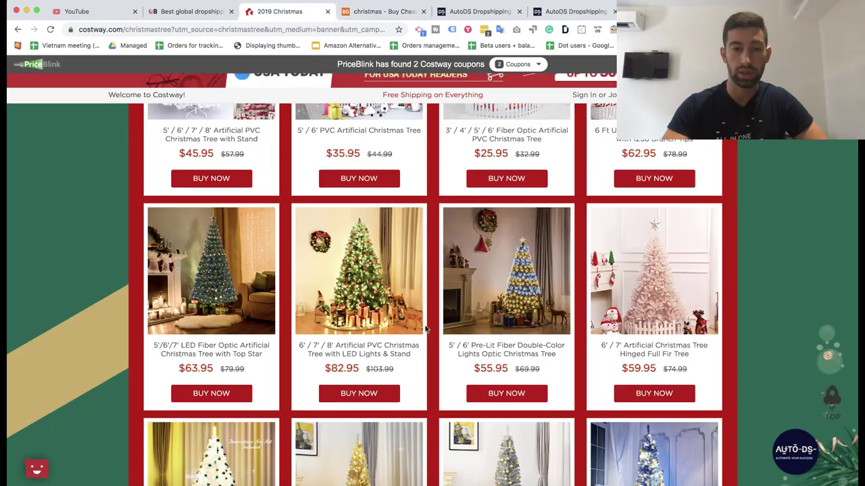
{"action": "scroll", "coordinate": [426, 329], "scroll_direction": "down", "scroll_amount": 5}
{"action": "scroll", "coordinate": [426, 329], "scroll_direction": "down", "scroll_amount": 5}
{"action": "scroll", "coordinate": [426, 329], "scroll_direction": "down", "scroll_amount": 5}
{"action": "scroll", "coordinate": [425, 329], "scroll_direction": "down", "scroll_amount": 2}
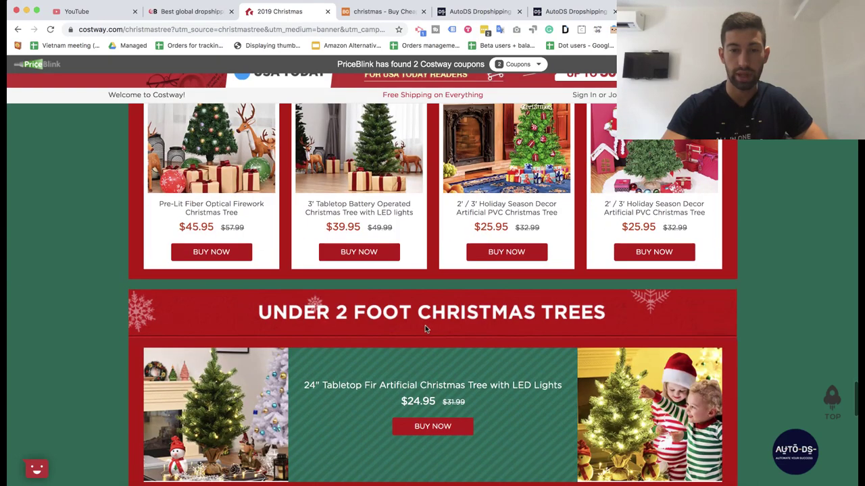
{"action": "scroll", "coordinate": [425, 329], "scroll_direction": "down", "scroll_amount": 2}
{"action": "scroll", "coordinate": [425, 329], "scroll_direction": "down", "scroll_amount": 5}
{"action": "scroll", "coordinate": [425, 329], "scroll_direction": "down", "scroll_amount": 2}
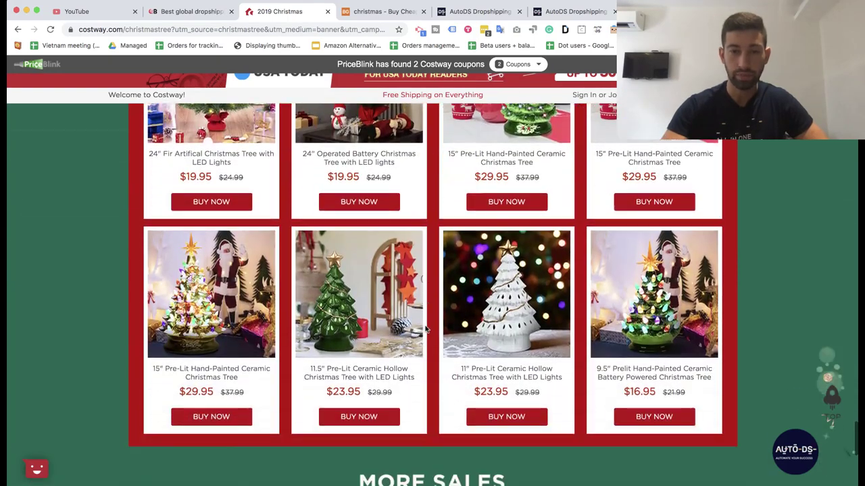
{"action": "scroll", "coordinate": [426, 329], "scroll_direction": "up", "scroll_amount": 2}
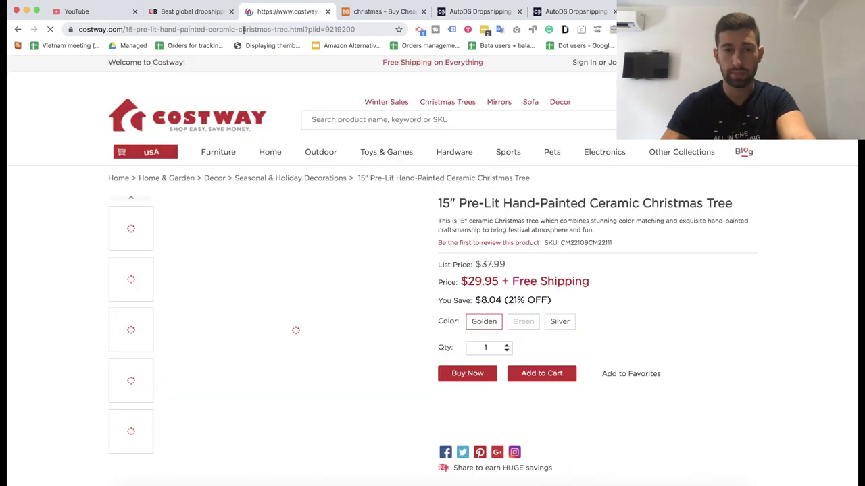
{"action": "left_click", "coordinate": [243, 30]}
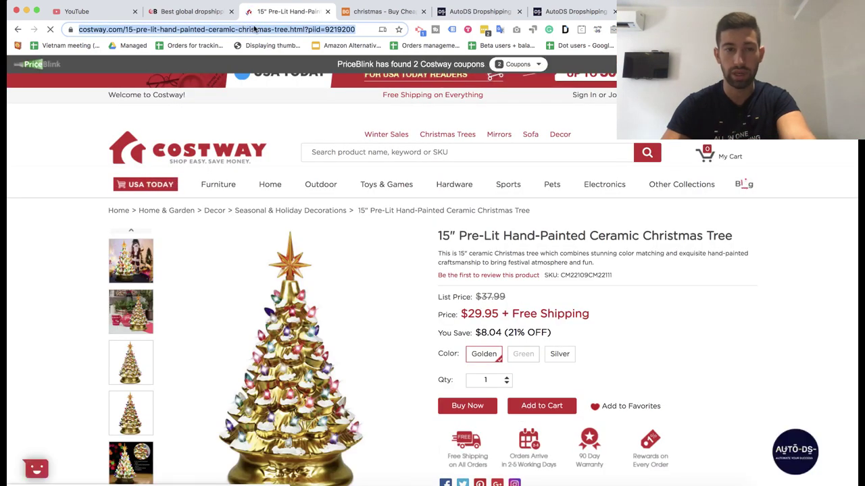
{"action": "left_click", "coordinate": [565, 11]}
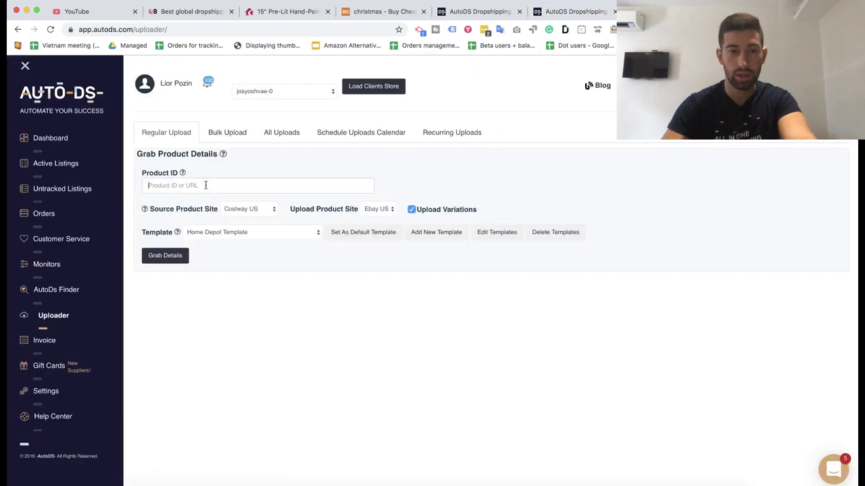
Paste the Costway tree URL, pick the 'Christmas - 60 Days Returns' template, and grab its details
{"action": "key", "text": "ctrl+v"}
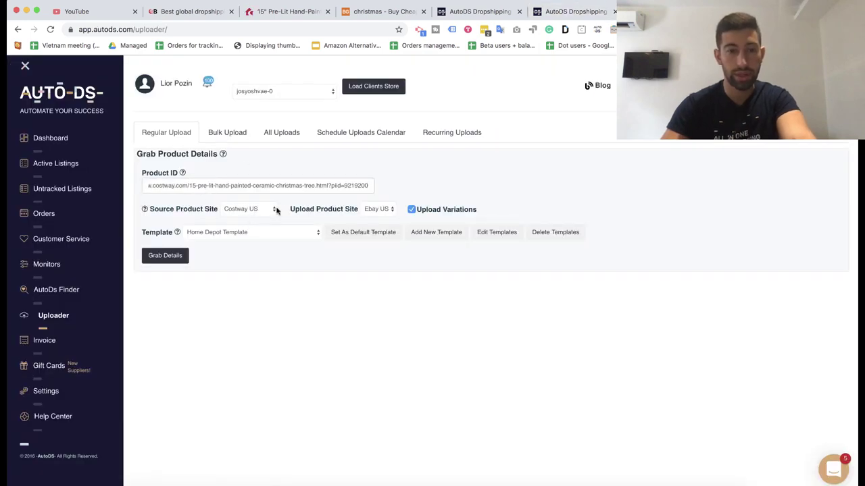
{"action": "left_click", "coordinate": [243, 235]}
{"action": "key", "text": "c"}
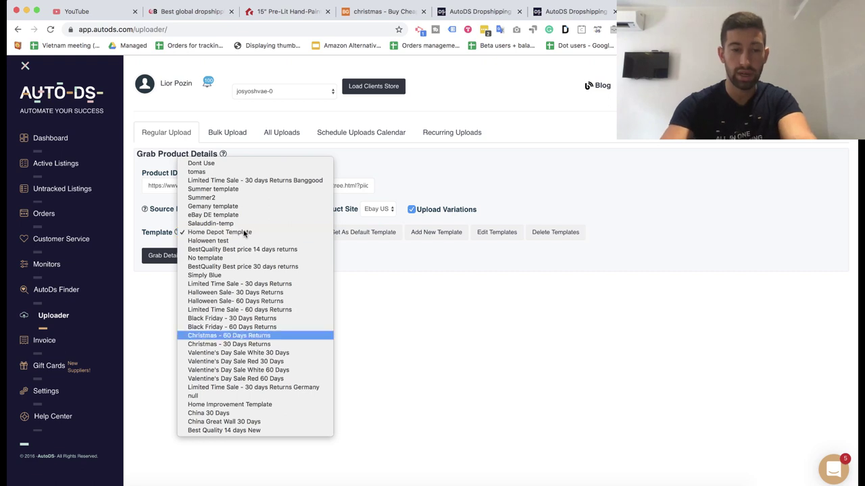
{"action": "left_click", "coordinate": [261, 337]}
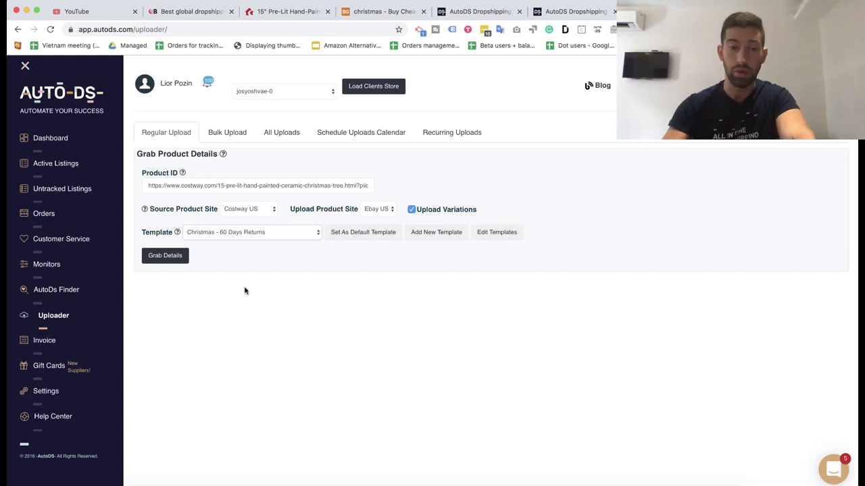
{"action": "left_click", "coordinate": [174, 255]}
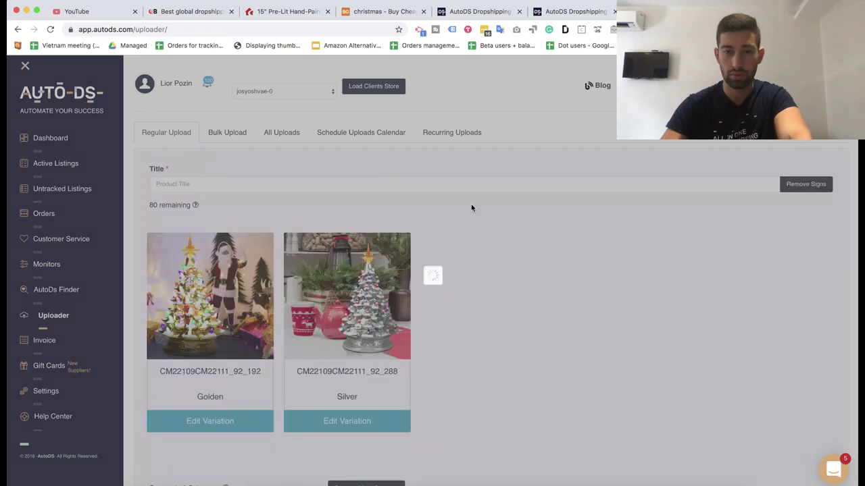
Append ' HOT FOR 2020' to the end of the ceramic tree listing title
{"action": "scroll", "coordinate": [416, 337], "scroll_direction": "down", "scroll_amount": 2}
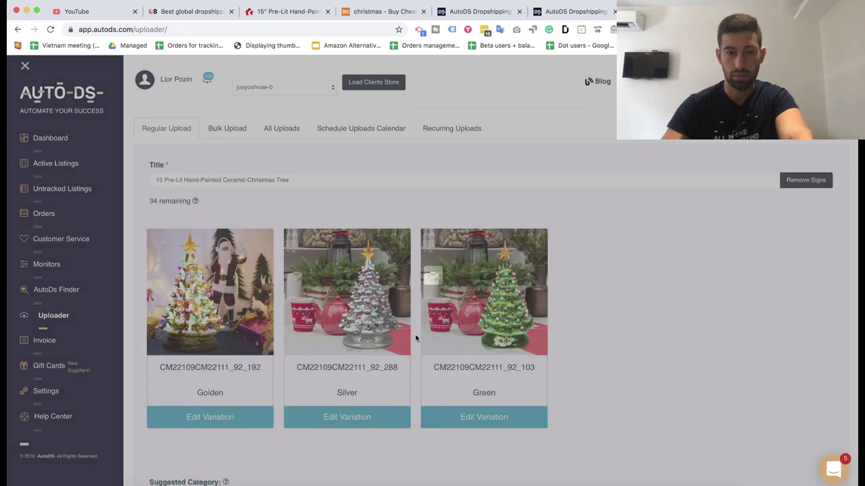
{"action": "scroll", "coordinate": [416, 338], "scroll_direction": "up", "scroll_amount": 2}
{"action": "scroll", "coordinate": [416, 338], "scroll_direction": "down", "scroll_amount": 1}
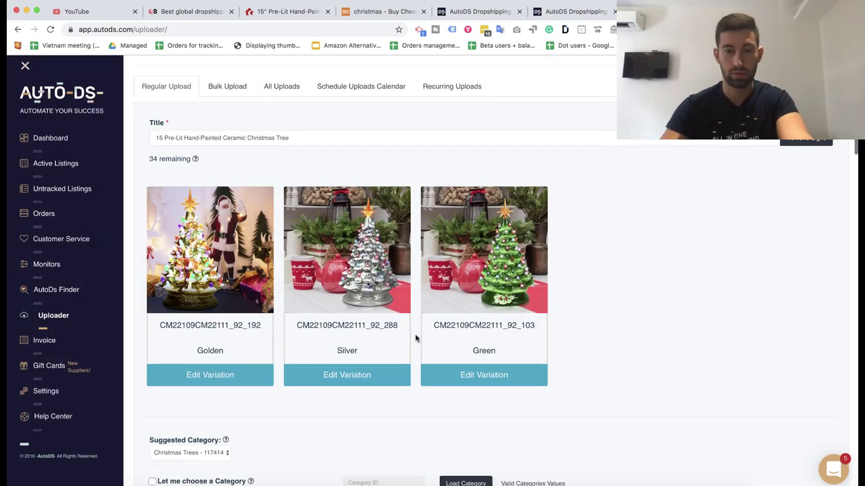
{"action": "scroll", "coordinate": [415, 338], "scroll_direction": "down", "scroll_amount": 3}
{"action": "scroll", "coordinate": [415, 338], "scroll_direction": "down", "scroll_amount": 5}
{"action": "scroll", "coordinate": [415, 338], "scroll_direction": "up", "scroll_amount": 9}
{"action": "scroll", "coordinate": [416, 338], "scroll_direction": "down", "scroll_amount": 1}
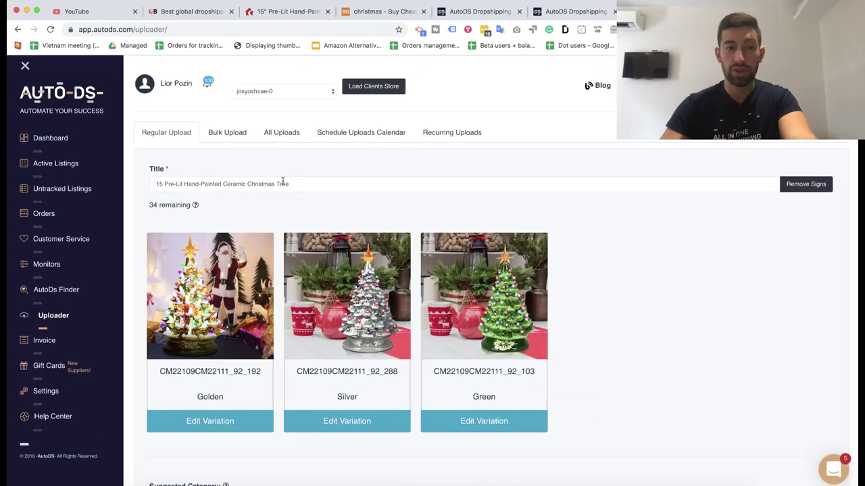
{"action": "left_click", "coordinate": [291, 182]}
{"action": "type", "text": "HOT FOR 2020"}
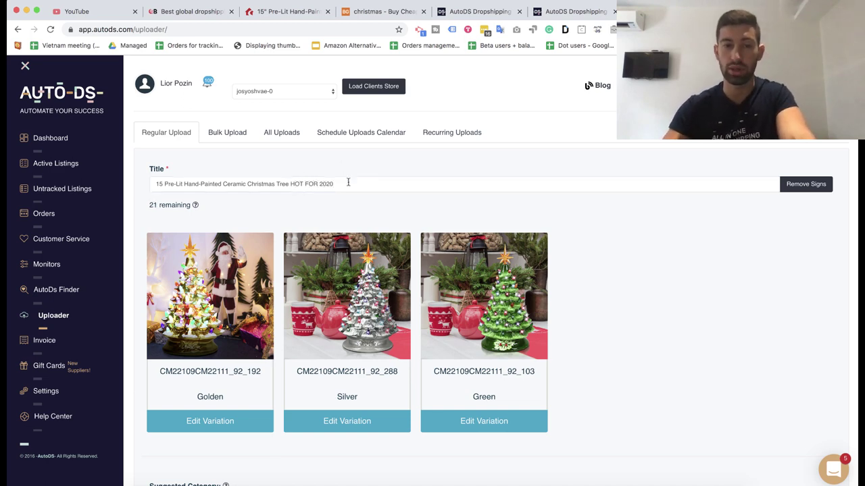
Review the draft's photos, Golden/Silver/Green variations, description and prefilled policies
{"action": "scroll", "coordinate": [348, 183], "scroll_direction": "down", "scroll_amount": 1}
{"action": "scroll", "coordinate": [348, 182], "scroll_direction": "down", "scroll_amount": 5}
{"action": "scroll", "coordinate": [348, 183], "scroll_direction": "down", "scroll_amount": 2}
{"action": "scroll", "coordinate": [348, 183], "scroll_direction": "down", "scroll_amount": 4}
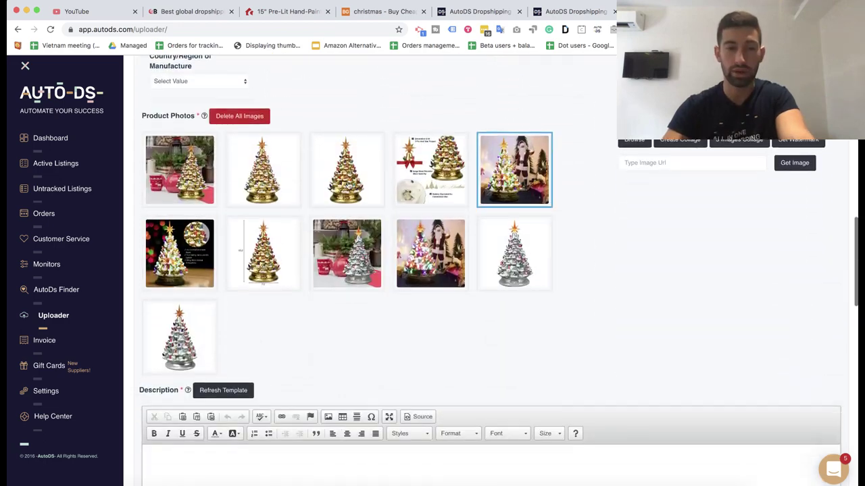
{"action": "scroll", "coordinate": [348, 183], "scroll_direction": "down", "scroll_amount": 5}
{"action": "scroll", "coordinate": [396, 228], "scroll_direction": "down", "scroll_amount": 5}
{"action": "scroll", "coordinate": [396, 226], "scroll_direction": "down", "scroll_amount": 1}
{"action": "scroll", "coordinate": [397, 226], "scroll_direction": "down", "scroll_amount": 1}
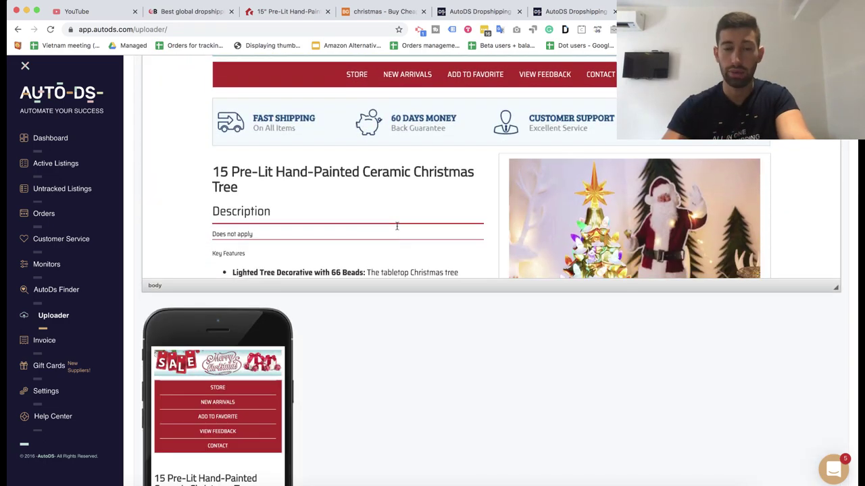
{"action": "scroll", "coordinate": [397, 226], "scroll_direction": "up", "scroll_amount": 1}
{"action": "scroll", "coordinate": [396, 226], "scroll_direction": "down", "scroll_amount": 1}
{"action": "scroll", "coordinate": [396, 226], "scroll_direction": "down", "scroll_amount": 1}
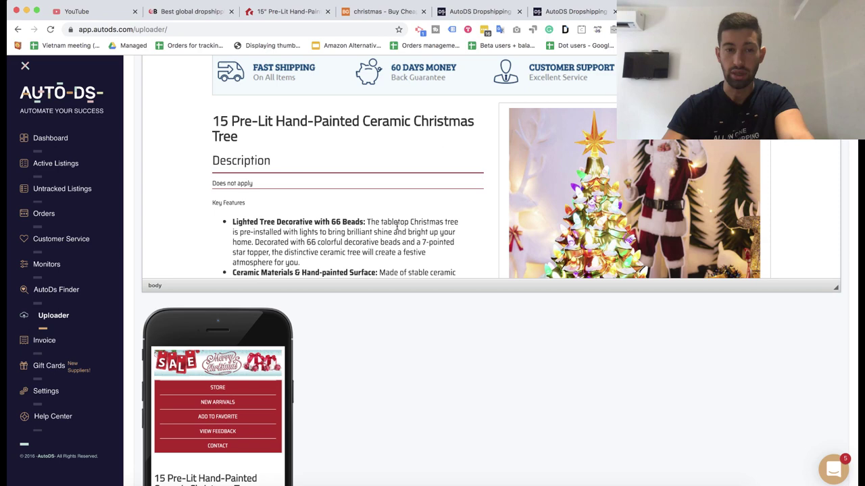
{"action": "scroll", "coordinate": [397, 226], "scroll_direction": "down", "scroll_amount": 2}
{"action": "scroll", "coordinate": [439, 412], "scroll_direction": "down", "scroll_amount": 3}
{"action": "scroll", "coordinate": [439, 412], "scroll_direction": "down", "scroll_amount": 2}
{"action": "scroll", "coordinate": [439, 412], "scroll_direction": "down", "scroll_amount": 2}
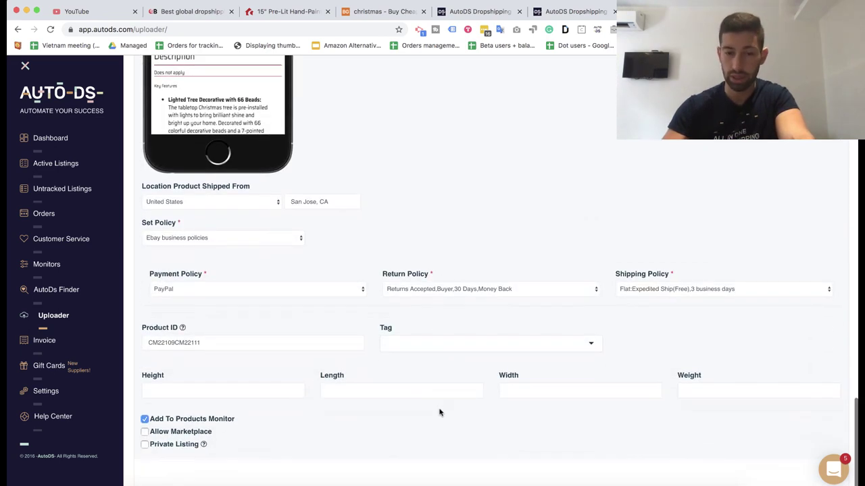
{"action": "scroll", "coordinate": [440, 412], "scroll_direction": "down", "scroll_amount": 2}
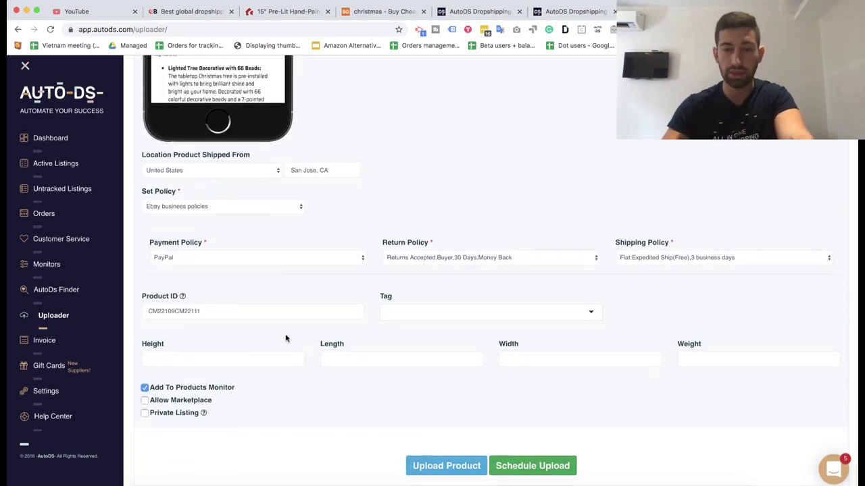
{"action": "scroll", "coordinate": [282, 297], "scroll_direction": "up", "scroll_amount": 1}
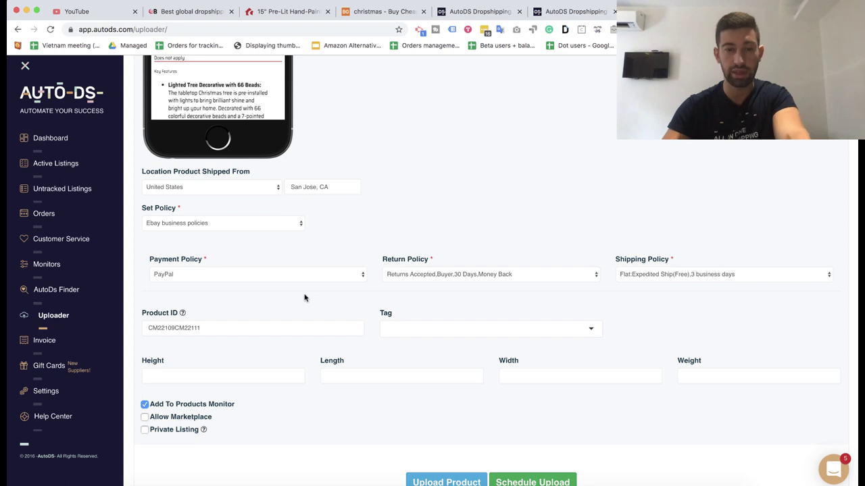
Add a 'Christmas' tag to the ceramic tree draft from the tag suggestions
{"action": "left_click", "coordinate": [400, 325]}
{"action": "type", "text": "Christmas"}
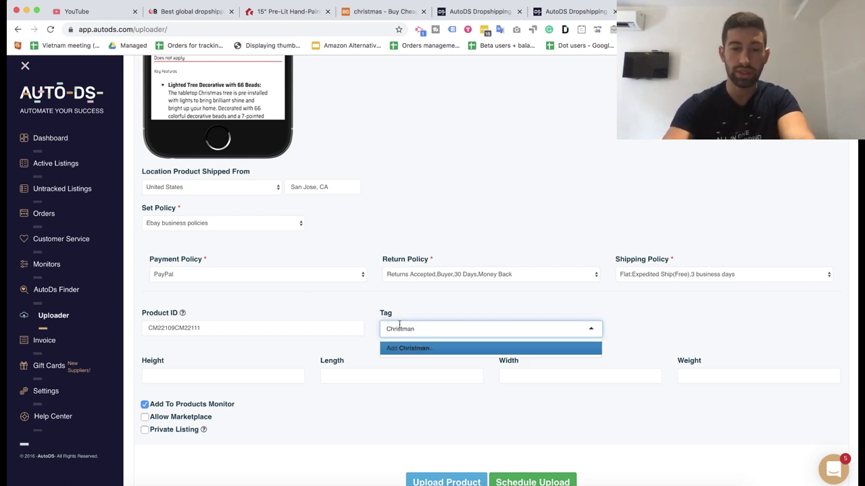
{"action": "left_click", "coordinate": [426, 349]}
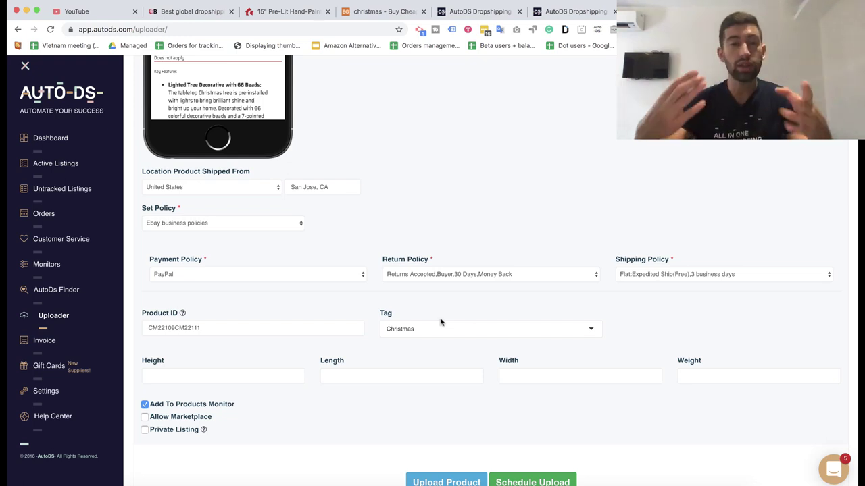
{"action": "scroll", "coordinate": [440, 321], "scroll_direction": "down", "scroll_amount": 1}
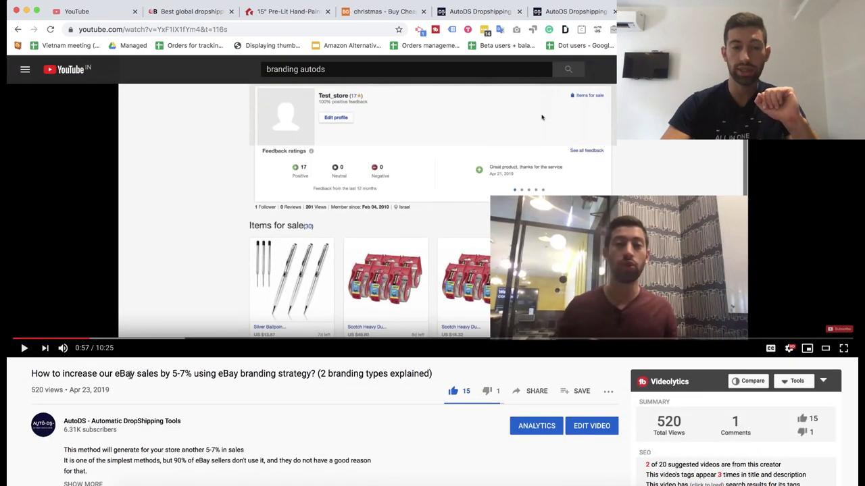
Play the eBay branding video muted and pause it at 1:07 on the seller store page
{"action": "left_click_drag", "start_coordinate": [130, 375], "coordinate": [267, 380]}
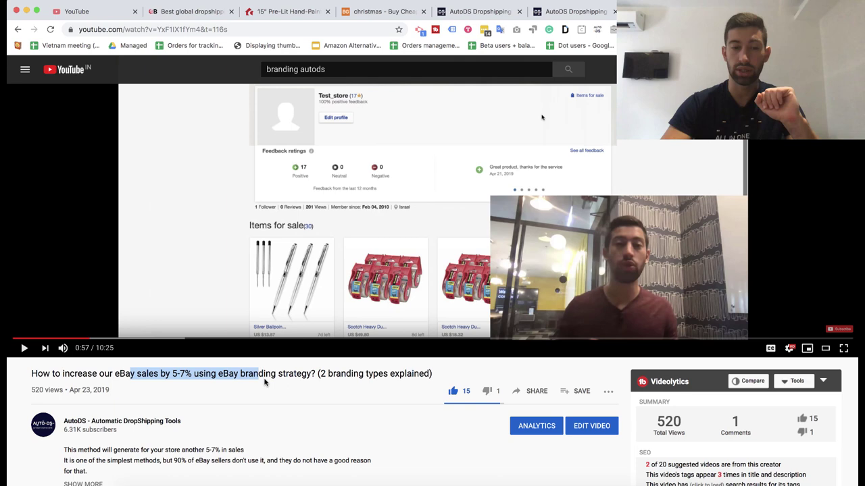
{"action": "left_click", "coordinate": [268, 380]}
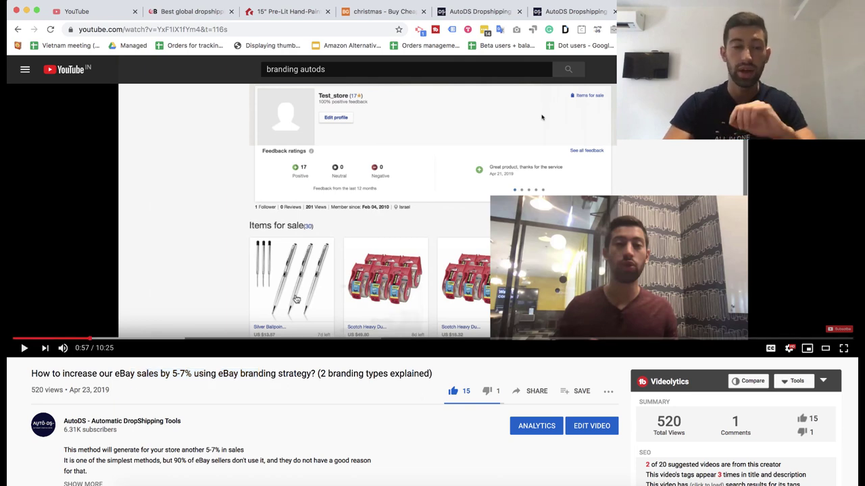
{"action": "scroll", "coordinate": [348, 351], "scroll_direction": "up", "scroll_amount": 3}
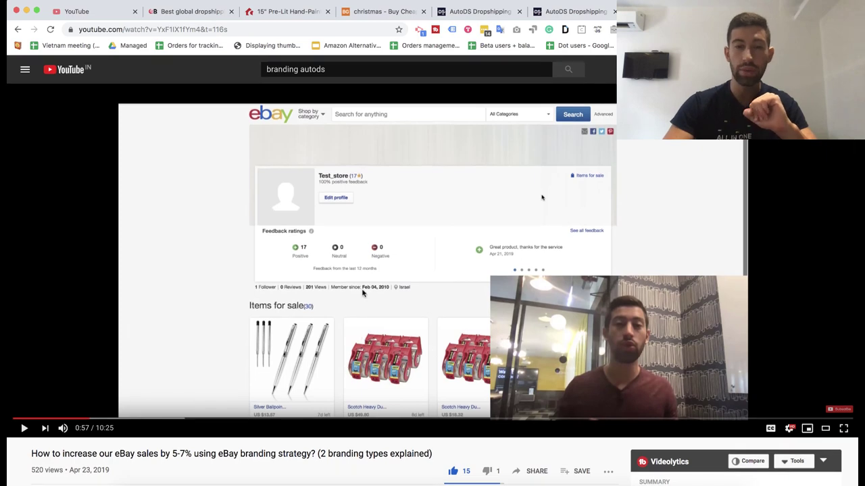
{"action": "left_click", "coordinate": [475, 253]}
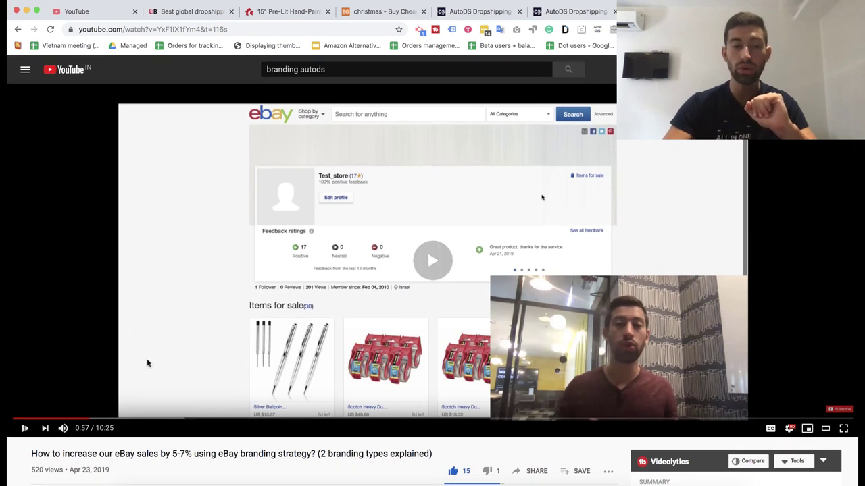
{"action": "left_click", "coordinate": [62, 428]}
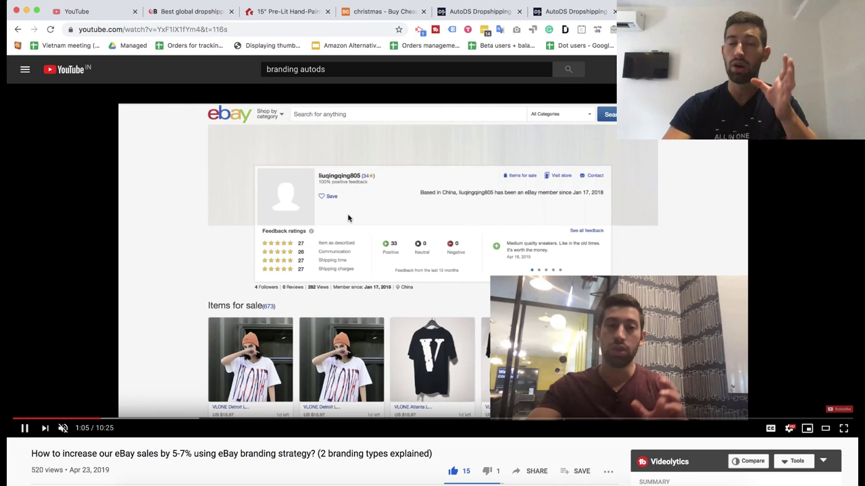
{"action": "left_click", "coordinate": [349, 213]}
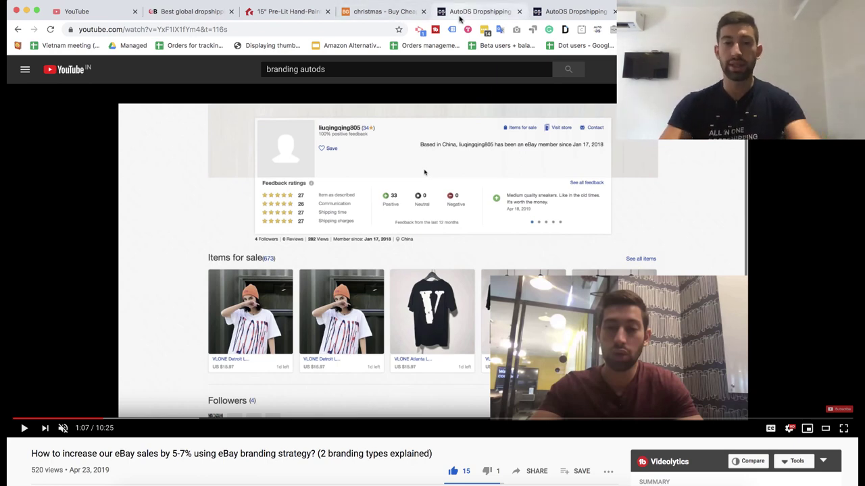
Open 'Christmas - 60 Days Returns' in AutoDS's Edit Templates editor and scroll to TITLE_HERE
{"action": "left_click", "coordinate": [470, 11]}
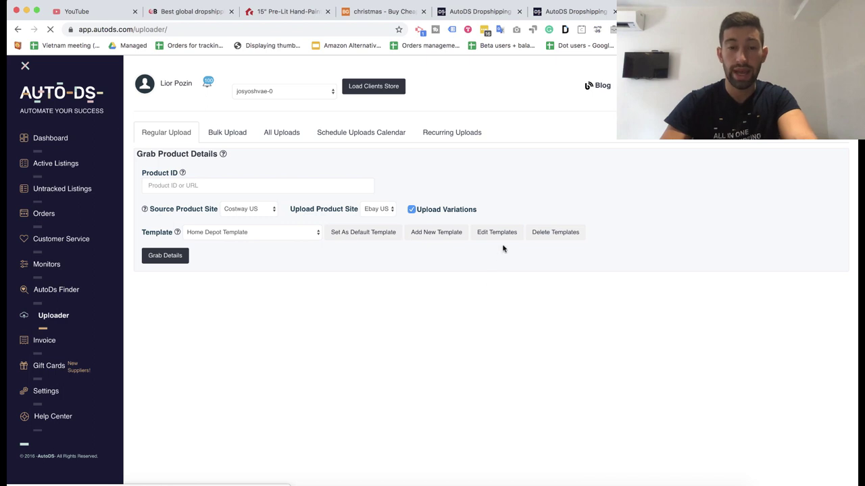
{"action": "left_click", "coordinate": [498, 231]}
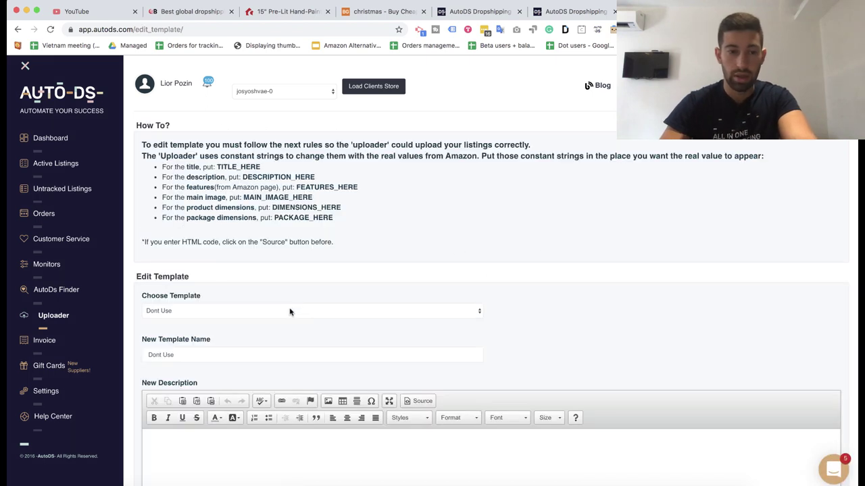
{"action": "left_click", "coordinate": [290, 311]}
{"action": "key", "text": "Down"}
{"action": "key", "text": "Down"}
{"action": "key", "text": "Down"}
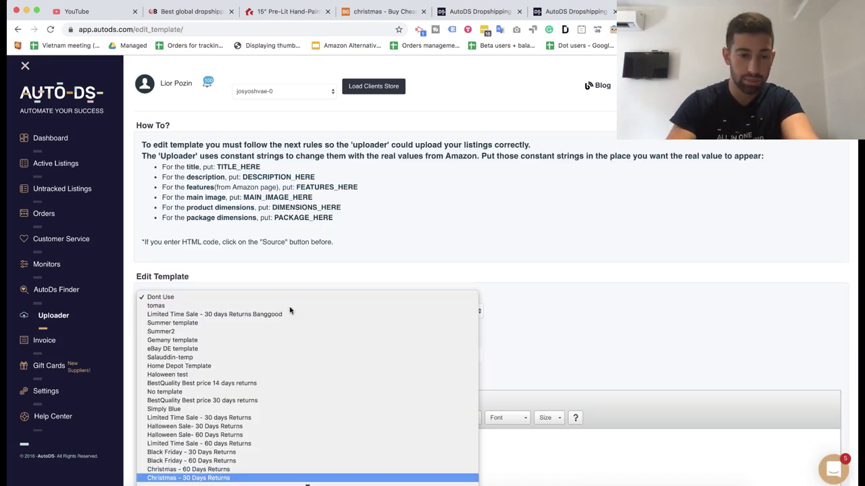
{"action": "key", "text": "Return"}
{"action": "scroll", "coordinate": [290, 311], "scroll_direction": "down", "scroll_amount": 3}
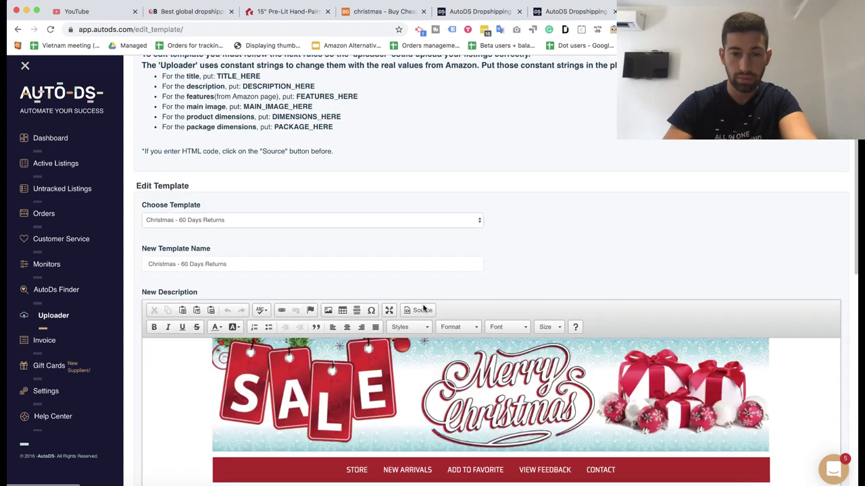
{"action": "left_click", "coordinate": [418, 310]}
{"action": "scroll", "coordinate": [426, 309], "scroll_direction": "down", "scroll_amount": 2}
{"action": "scroll", "coordinate": [433, 311], "scroll_direction": "down", "scroll_amount": 1}
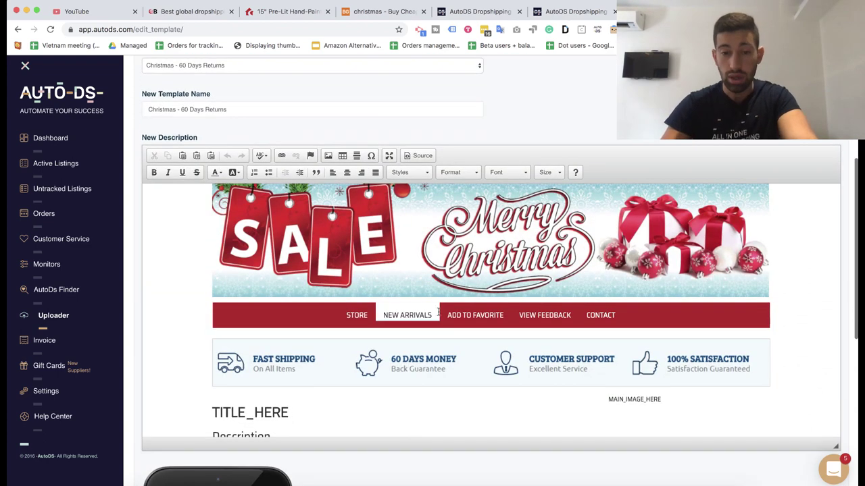
{"action": "scroll", "coordinate": [437, 312], "scroll_direction": "down", "scroll_amount": 1}
{"action": "scroll", "coordinate": [438, 312], "scroll_direction": "down", "scroll_amount": 1}
Add '*May arrive after the Christmas' below TITLE_HERE, correcting 'arive' and 'Chrimass'
{"action": "left_click", "coordinate": [292, 297]}
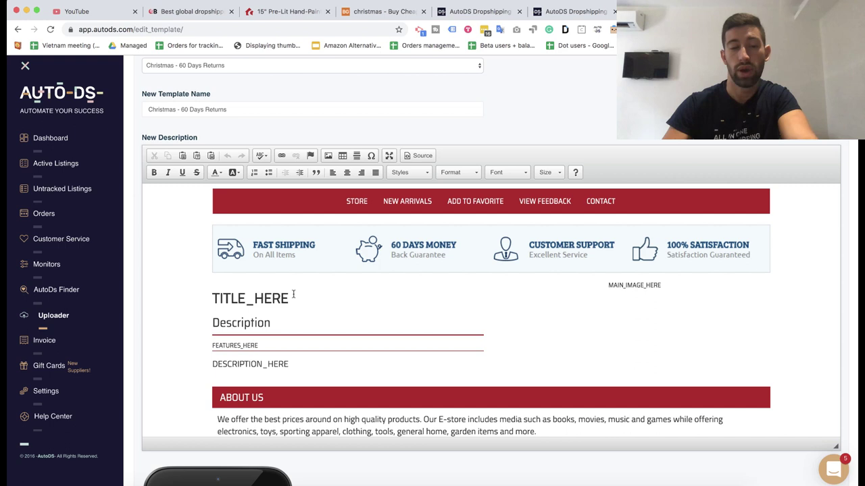
{"action": "key", "text": "Return"}
{"action": "type", "text": "*M"}
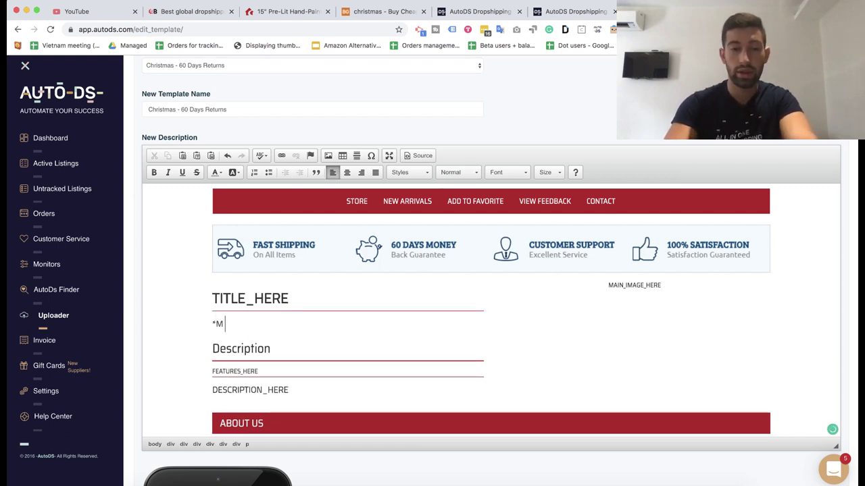
{"action": "type", "text": "a"}
{"action": "type", "text": "rr"}
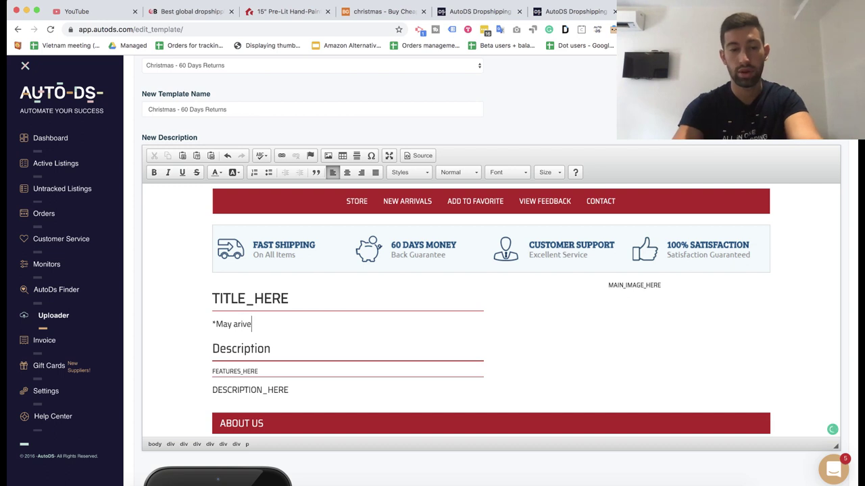
{"action": "type", "text": " after the Chrimass"}
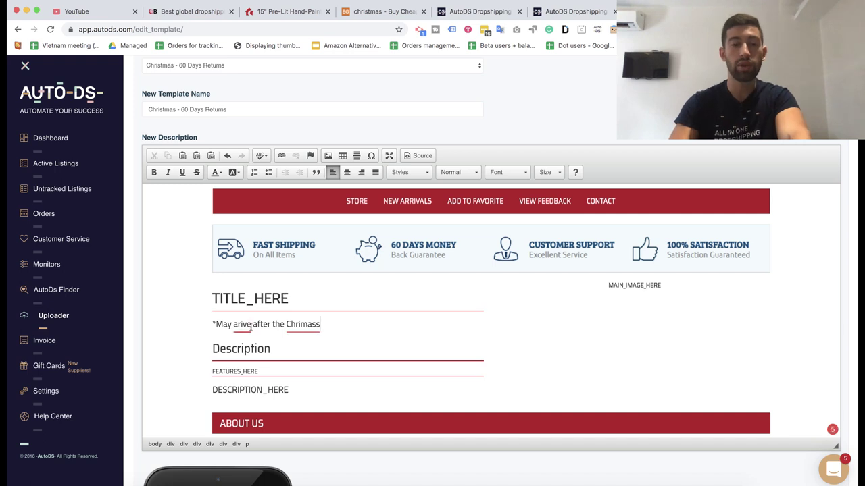
{"action": "right_click", "coordinate": [251, 325]}
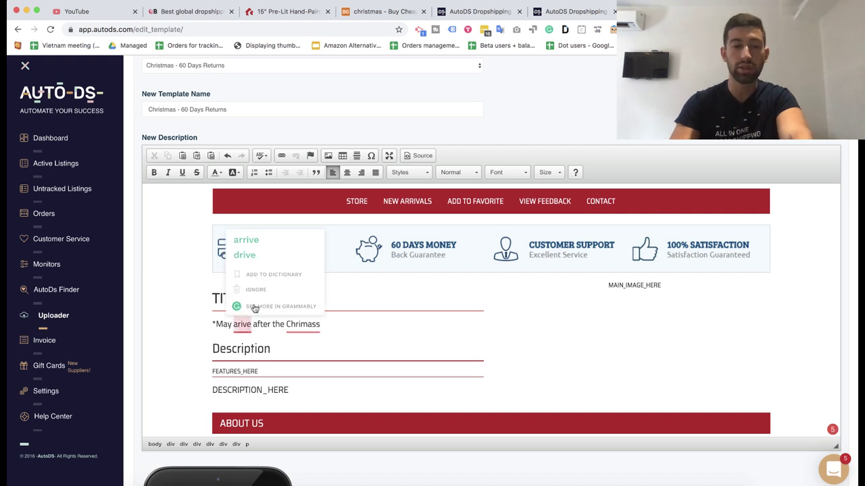
{"action": "left_click", "coordinate": [284, 245]}
{"action": "right_click", "coordinate": [308, 321]}
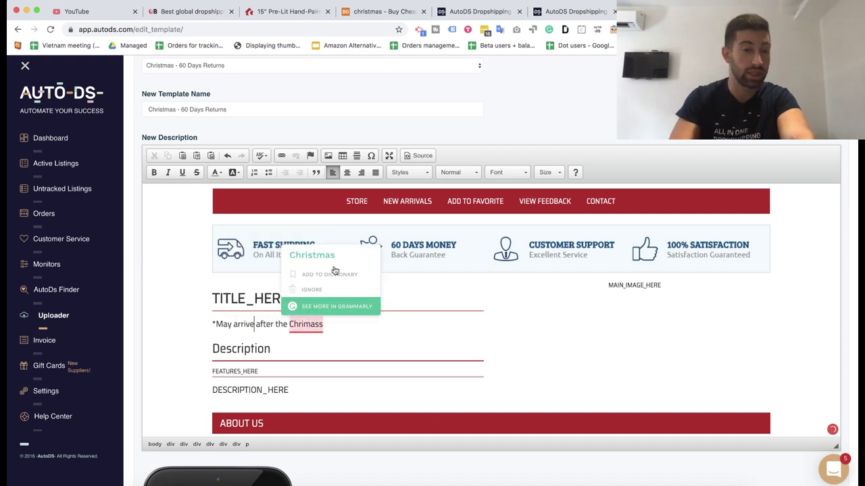
{"action": "left_click", "coordinate": [342, 256]}
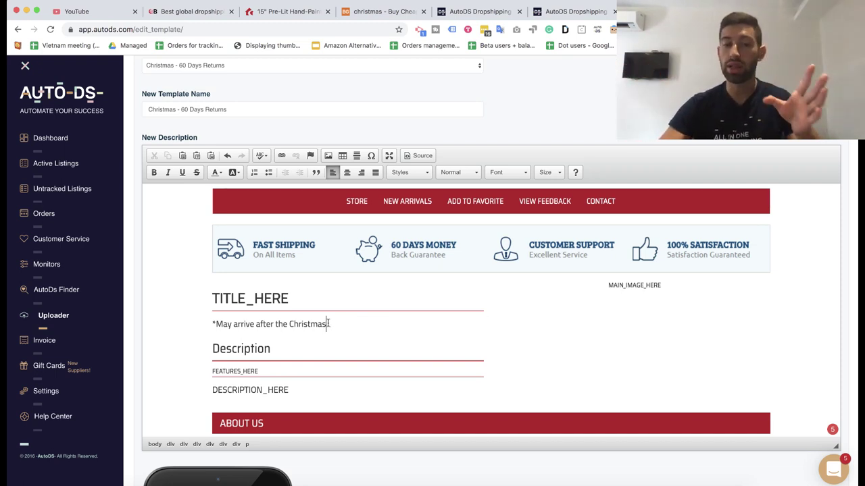
Select the late-arrival note line in the template editor
{"action": "triple_click", "coordinate": [327, 324]}
{"action": "left_click", "coordinate": [328, 324]}
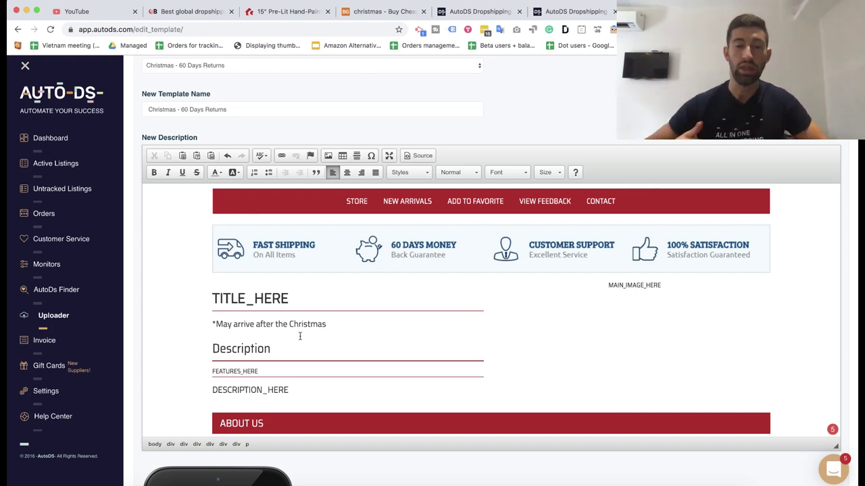
{"action": "left_click", "coordinate": [215, 323], "text": "shift"}
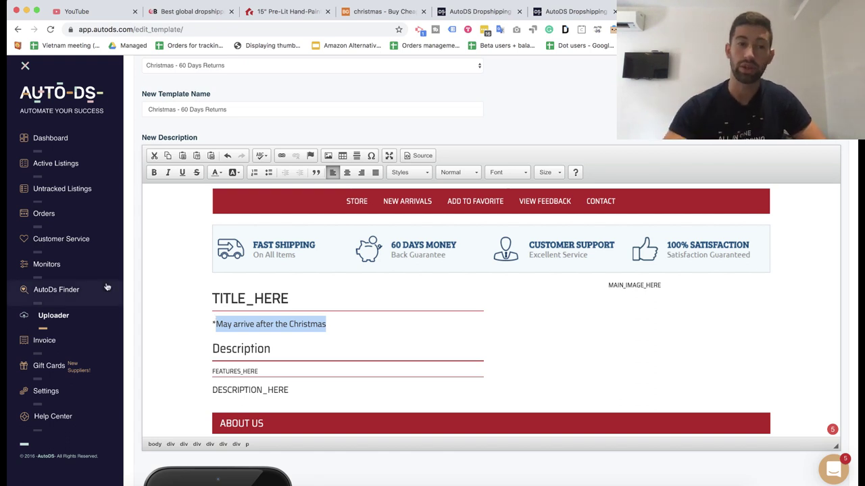
Open the Active Listings table of 232 eBay listings and look over its tag filter options
{"action": "left_click", "coordinate": [76, 162]}
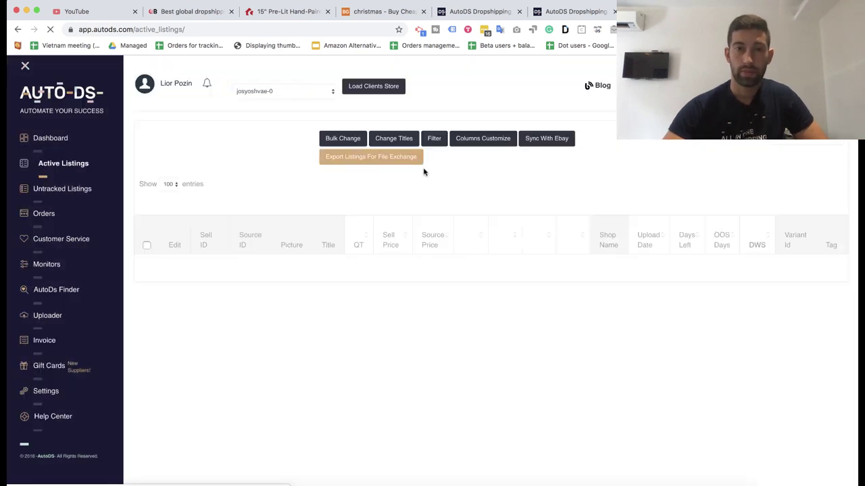
{"action": "left_click", "coordinate": [432, 140]}
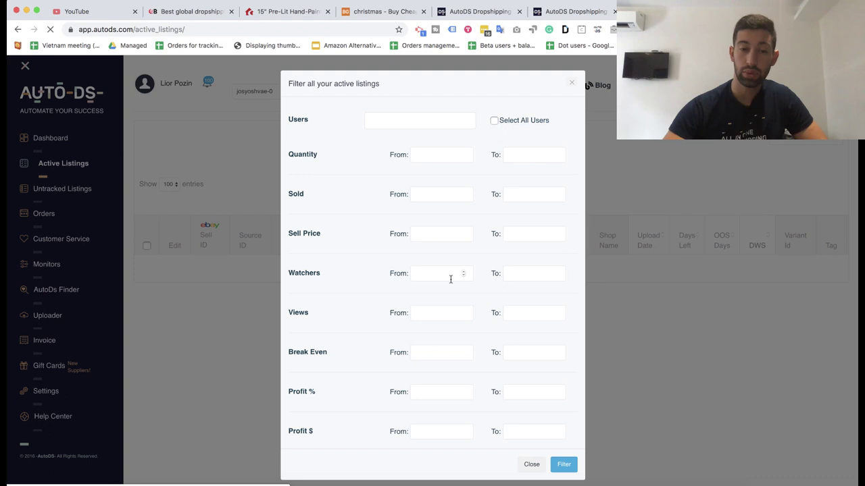
{"action": "scroll", "coordinate": [451, 279], "scroll_direction": "down", "scroll_amount": 10}
{"action": "scroll", "coordinate": [454, 325], "scroll_direction": "down", "scroll_amount": 3}
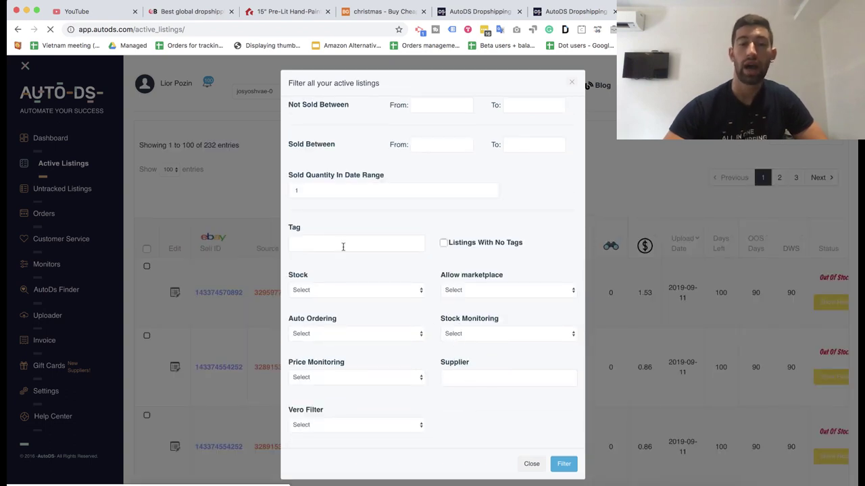
{"action": "left_click", "coordinate": [343, 243]}
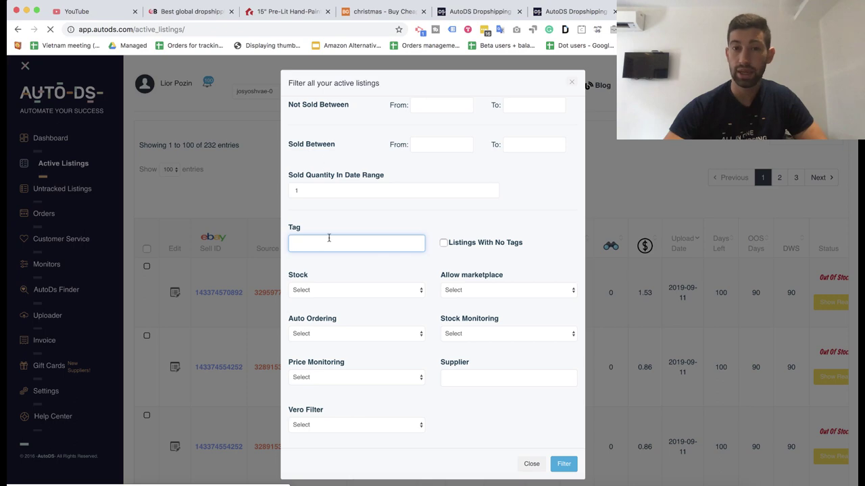
{"action": "left_click", "coordinate": [694, 255]}
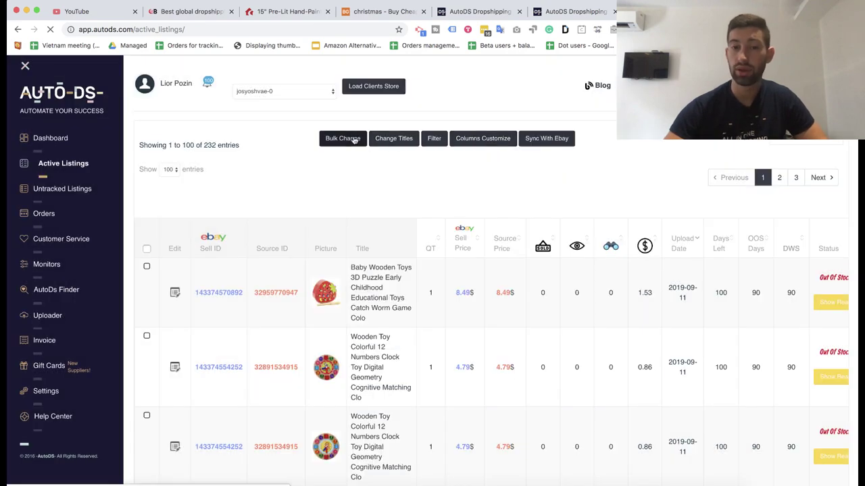
Preview Bulk Change applied to ALL listings and its template list, then close it unchanged
{"action": "left_click", "coordinate": [334, 140]}
{"action": "scroll", "coordinate": [375, 304], "scroll_direction": "down", "scroll_amount": 5}
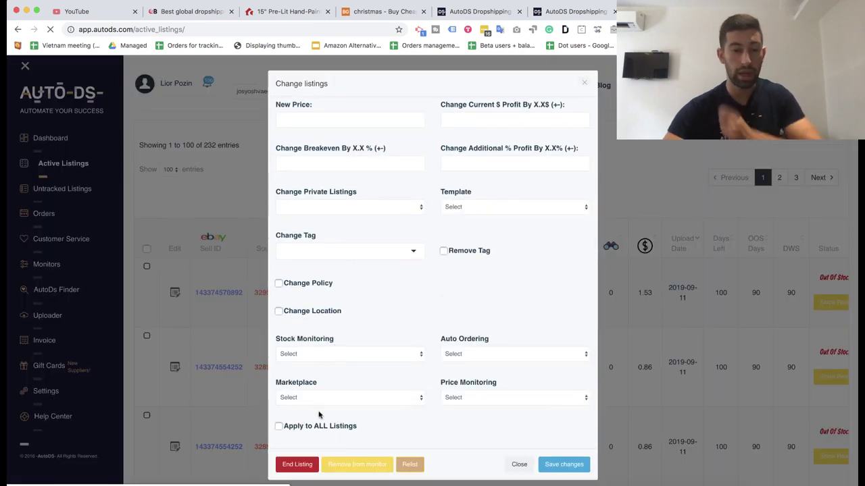
{"action": "left_click", "coordinate": [297, 426]}
{"action": "left_click", "coordinate": [424, 328]}
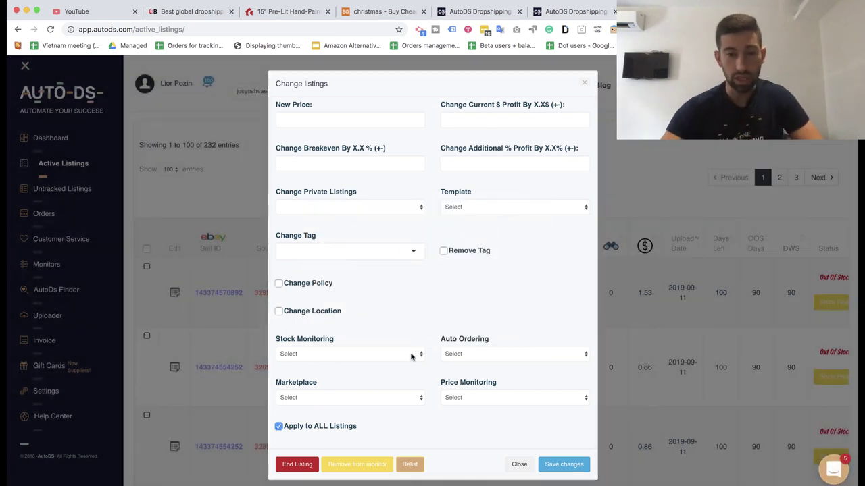
{"action": "left_click", "coordinate": [488, 213]}
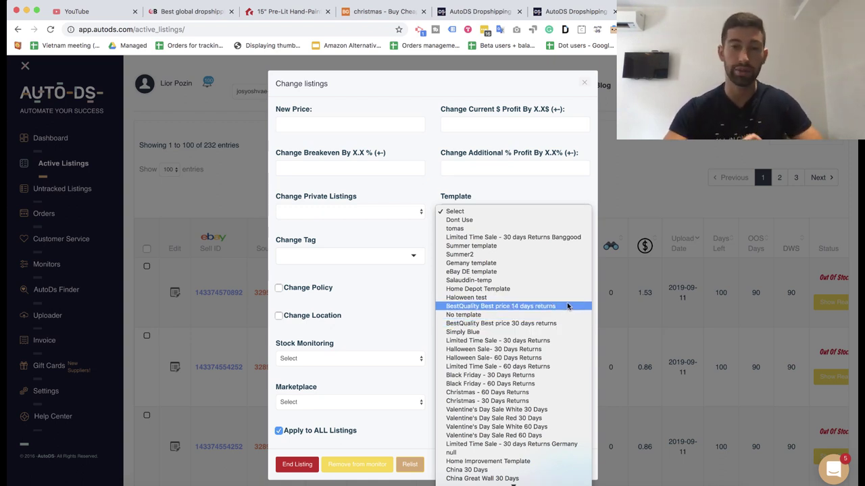
{"action": "left_click", "coordinate": [640, 209]}
{"action": "left_click", "coordinate": [645, 185]}
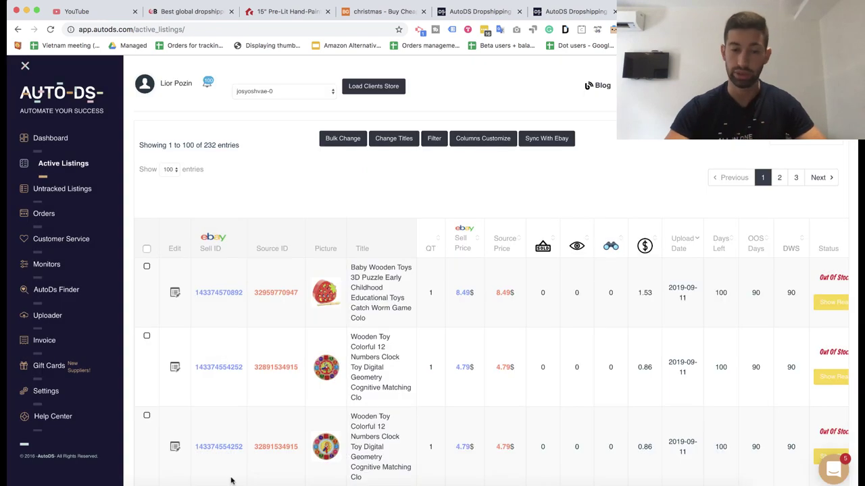